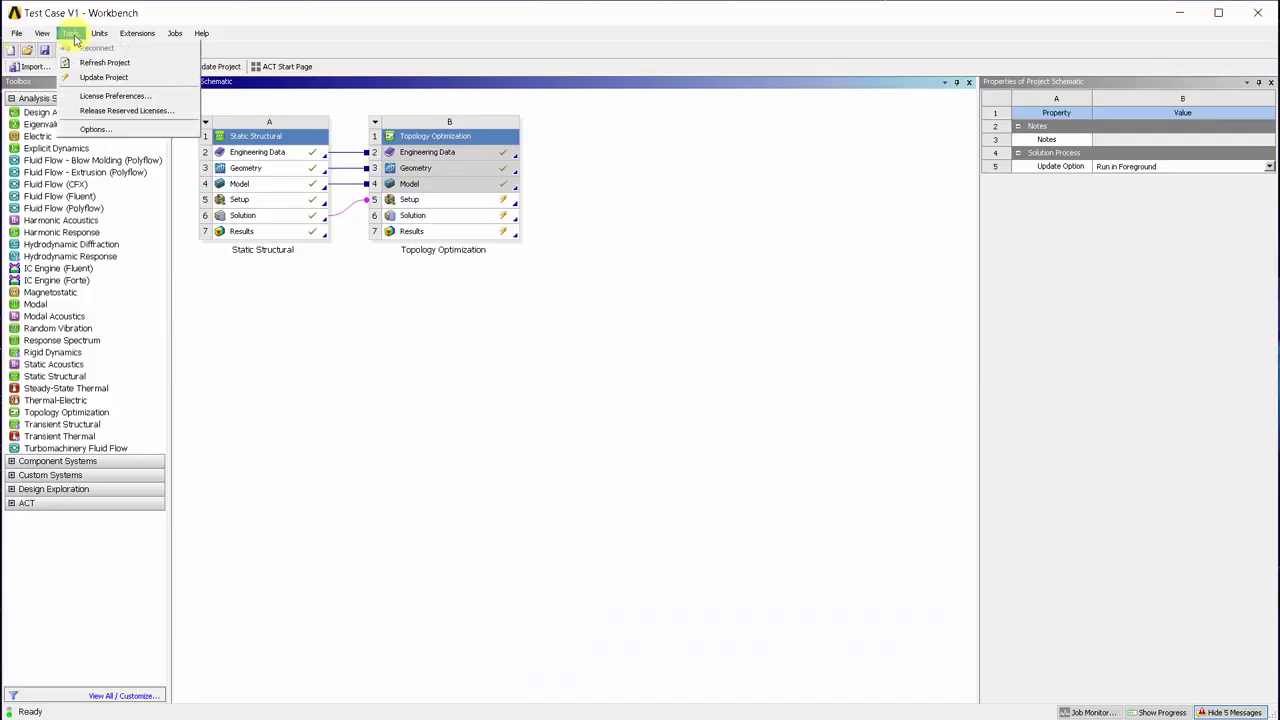
- Enable Beta Options under Appearance in the Workbench Options
left_click(102, 131)
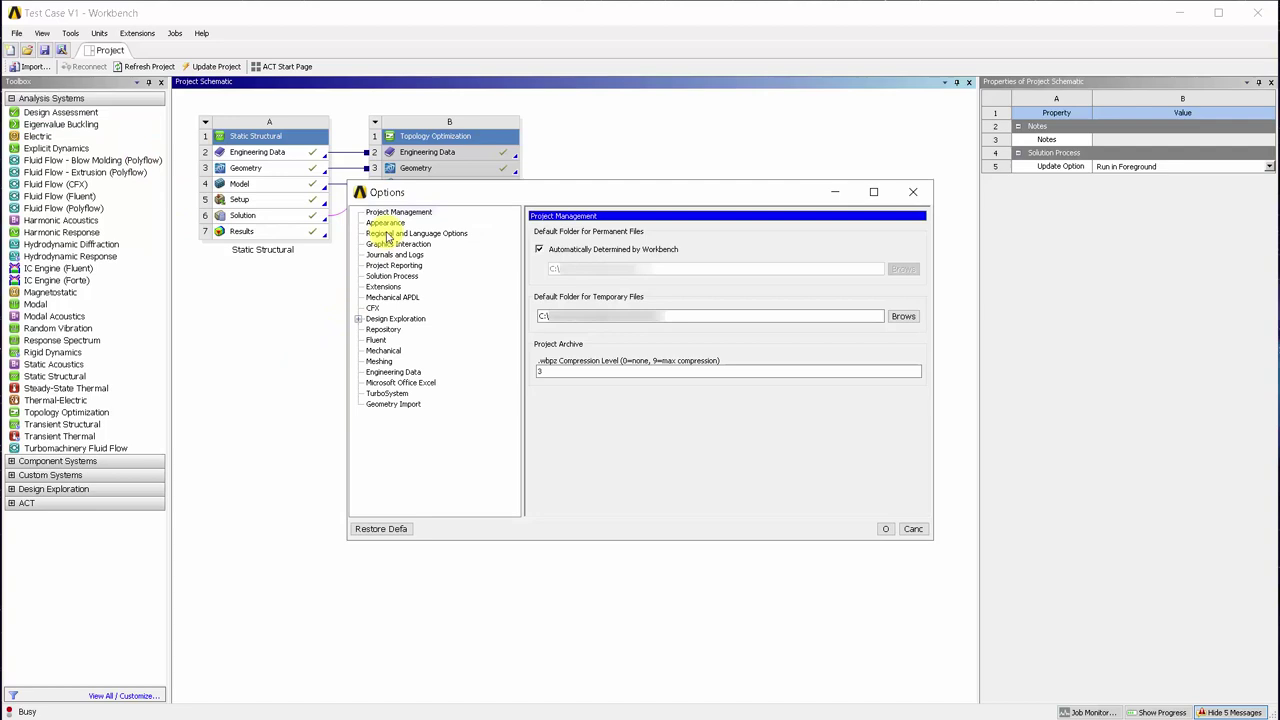
left_click(388, 224)
left_click_drag(928, 266, 923, 451)
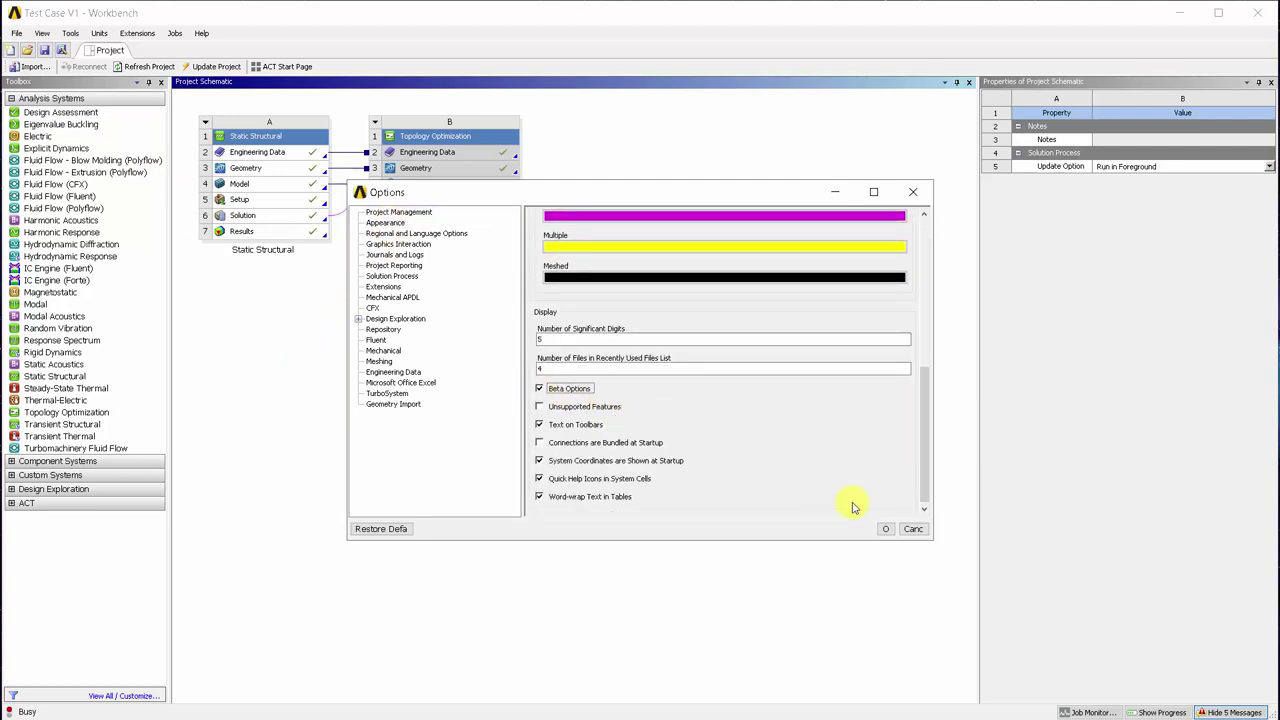
left_click(886, 530)
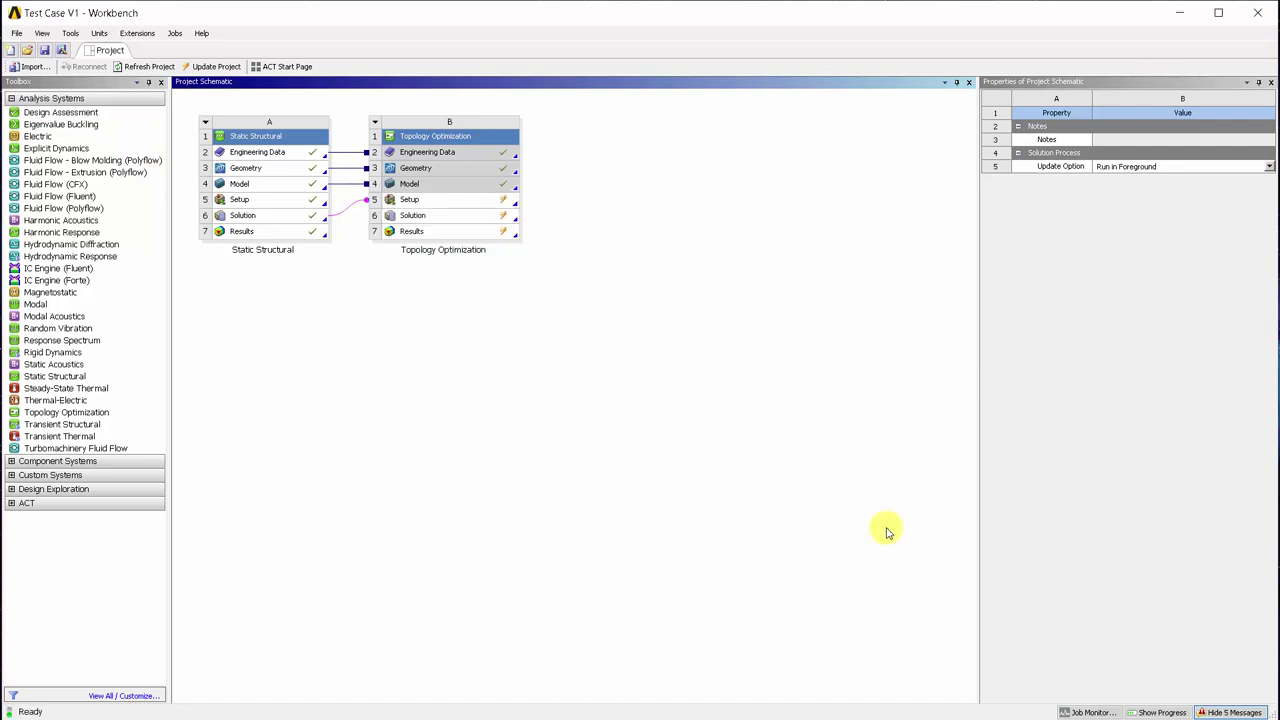
- Enable Level Set Method topology optimization under Mechanical, then edit the model in Mechanical
left_click(62, 34)
left_click(95, 129)
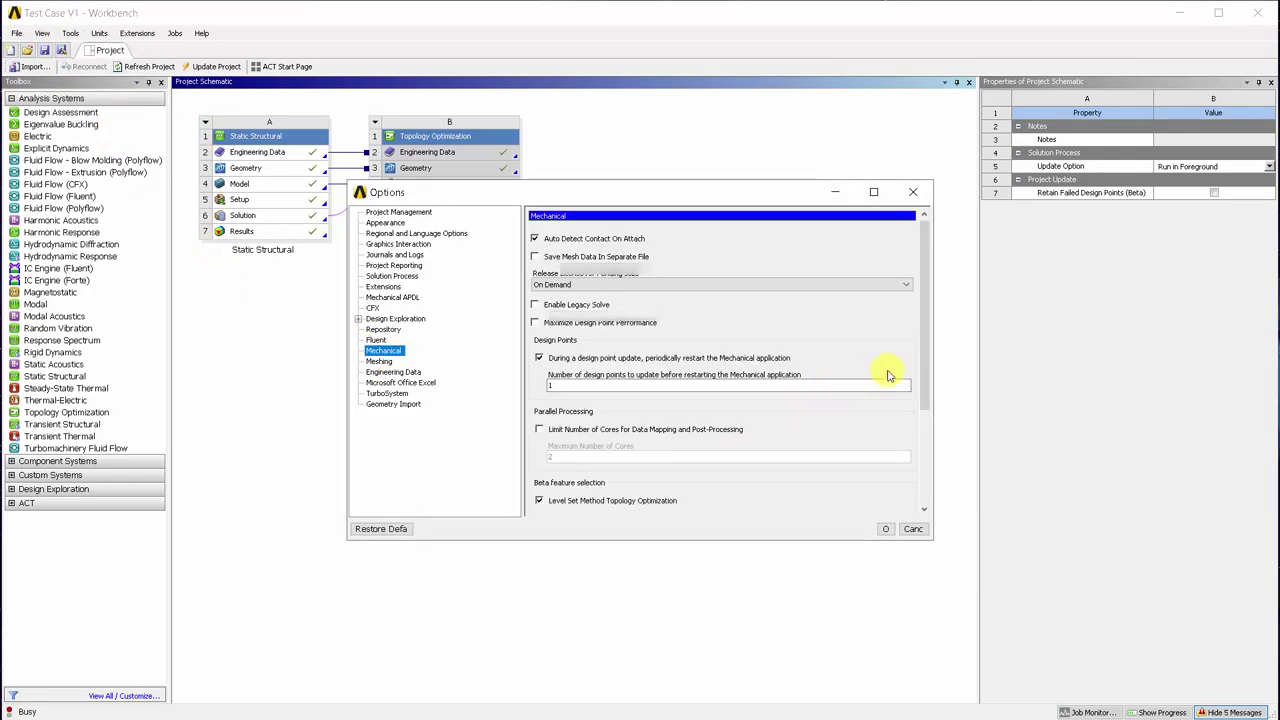
left_click(872, 530)
right_click(243, 184)
left_click(253, 196)
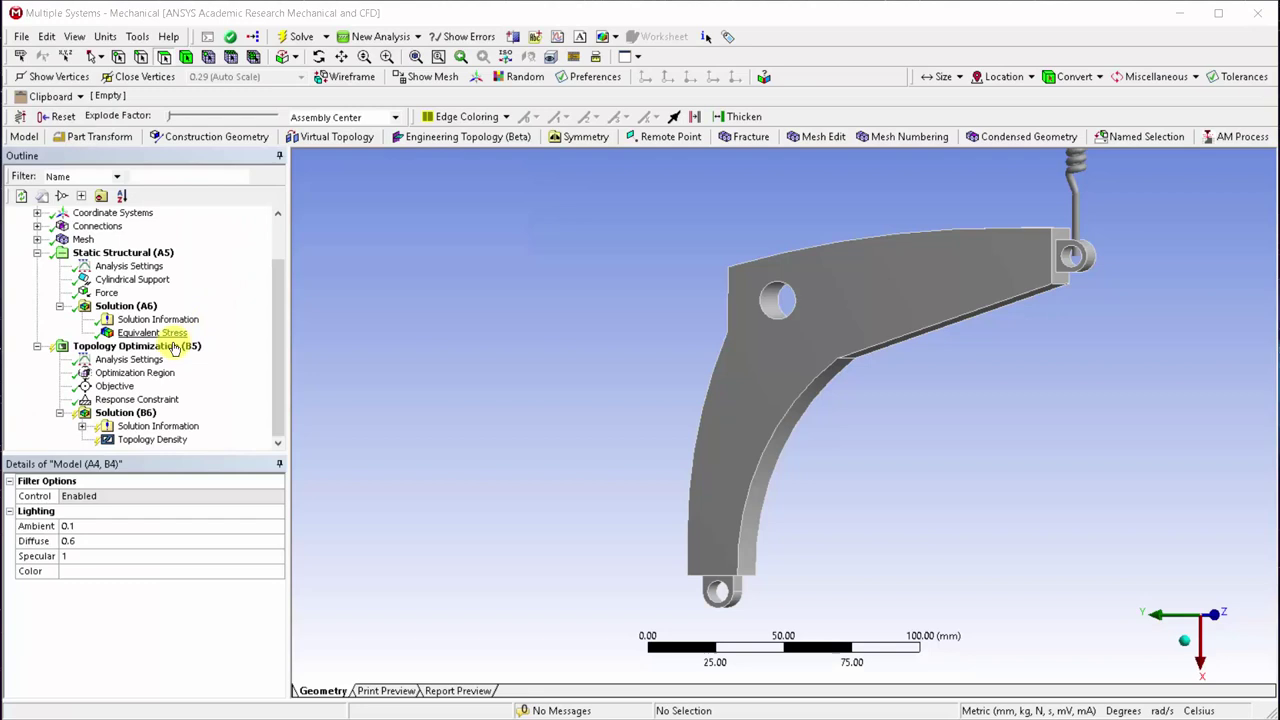
- Exclude the three hole faces from the Optimization Region by Geometry Selection
left_click(165, 345)
left_click(135, 372)
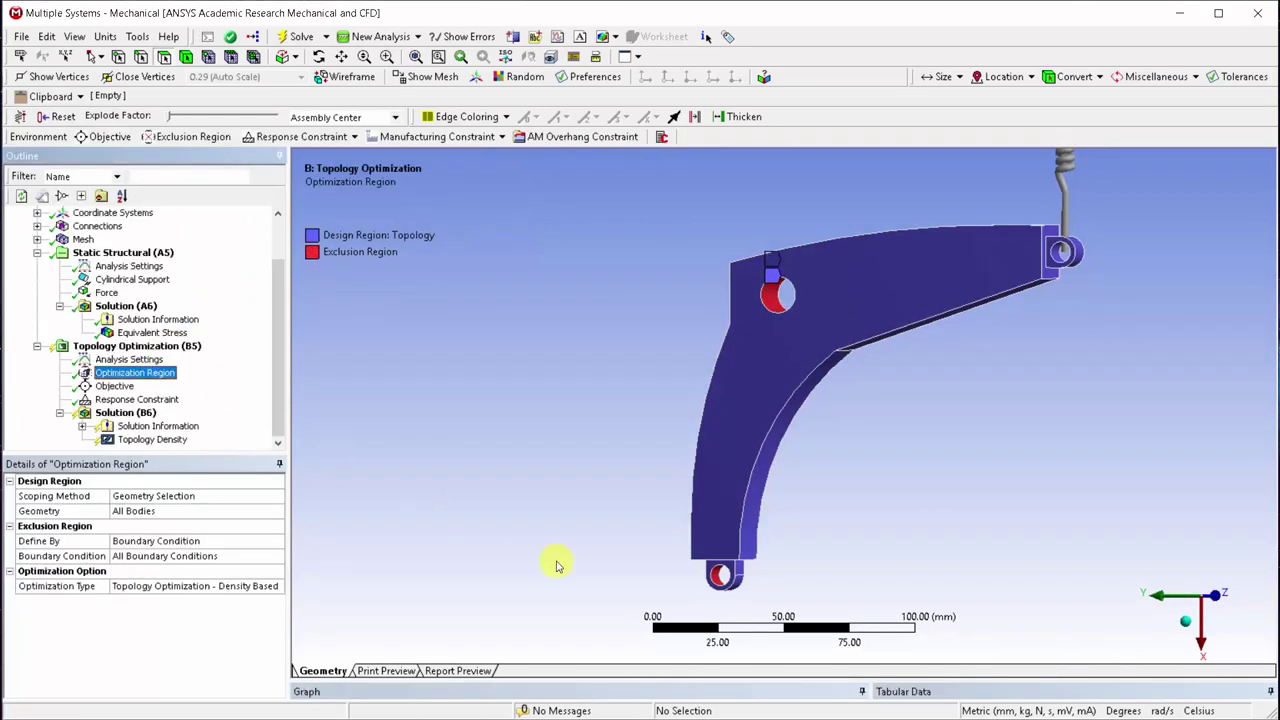
left_click(720, 578)
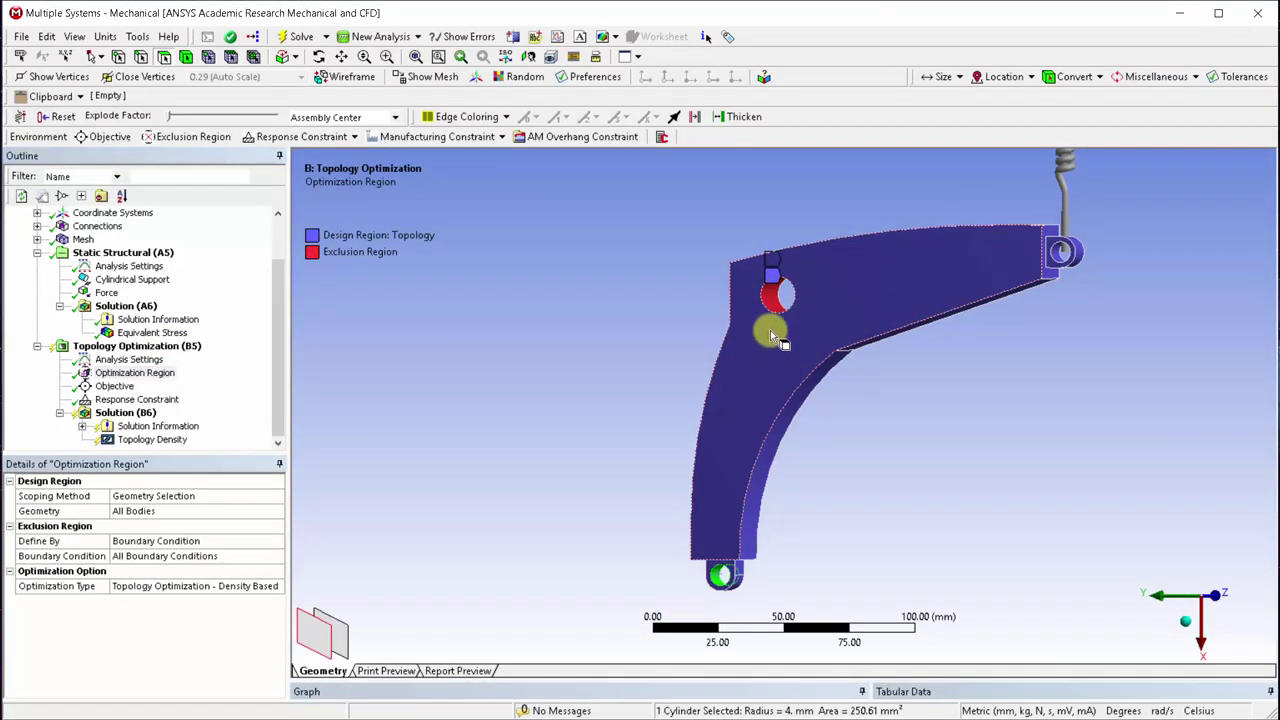
left_click(774, 295, "ctrl")
left_click(1063, 262, "ctrl")
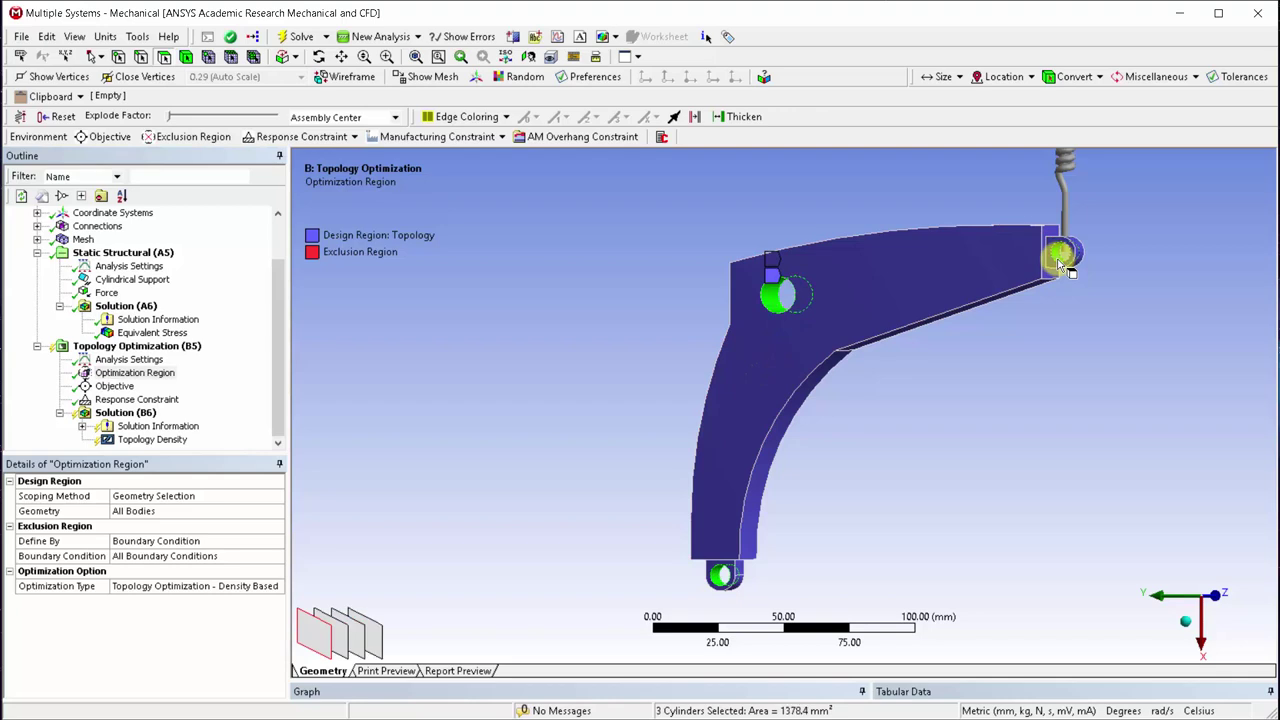
left_click(252, 541)
left_click(278, 541)
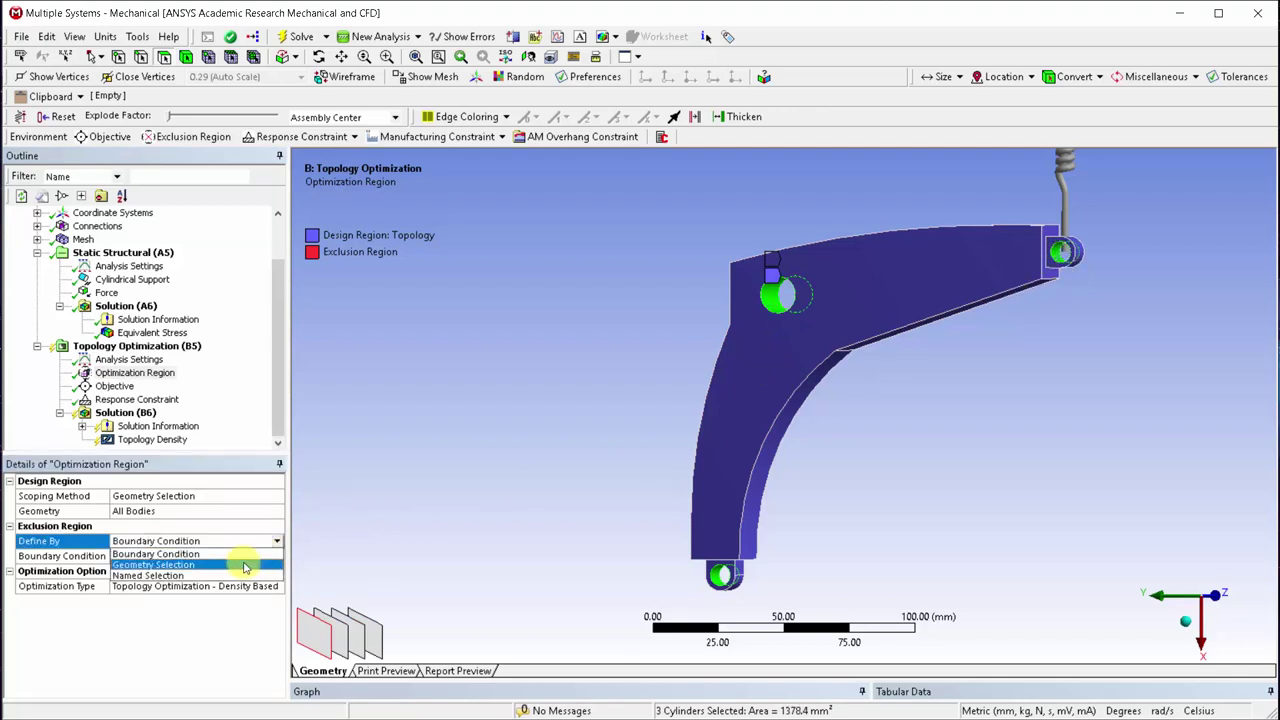
left_click(245, 569)
left_click(137, 556)
left_click(137, 556)
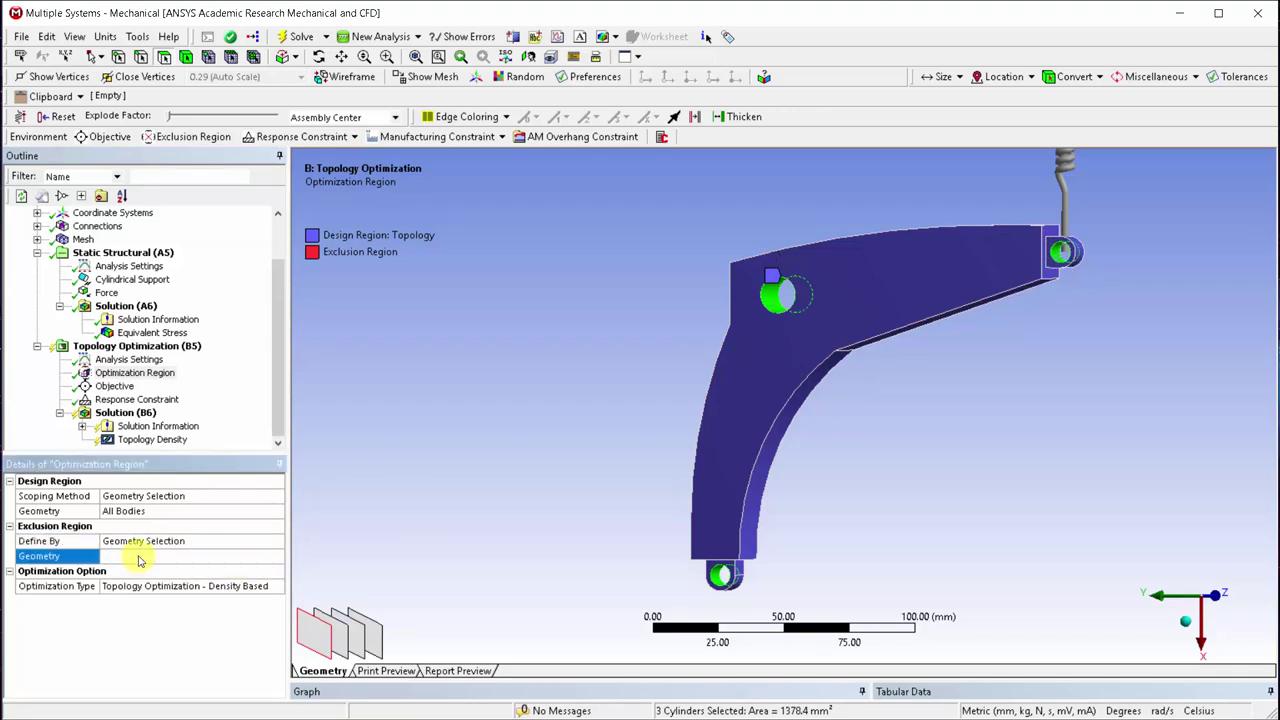
- Set Optimization Type to Level Set Based and retain 20% of the mass
left_click(243, 586)
left_click(276, 586)
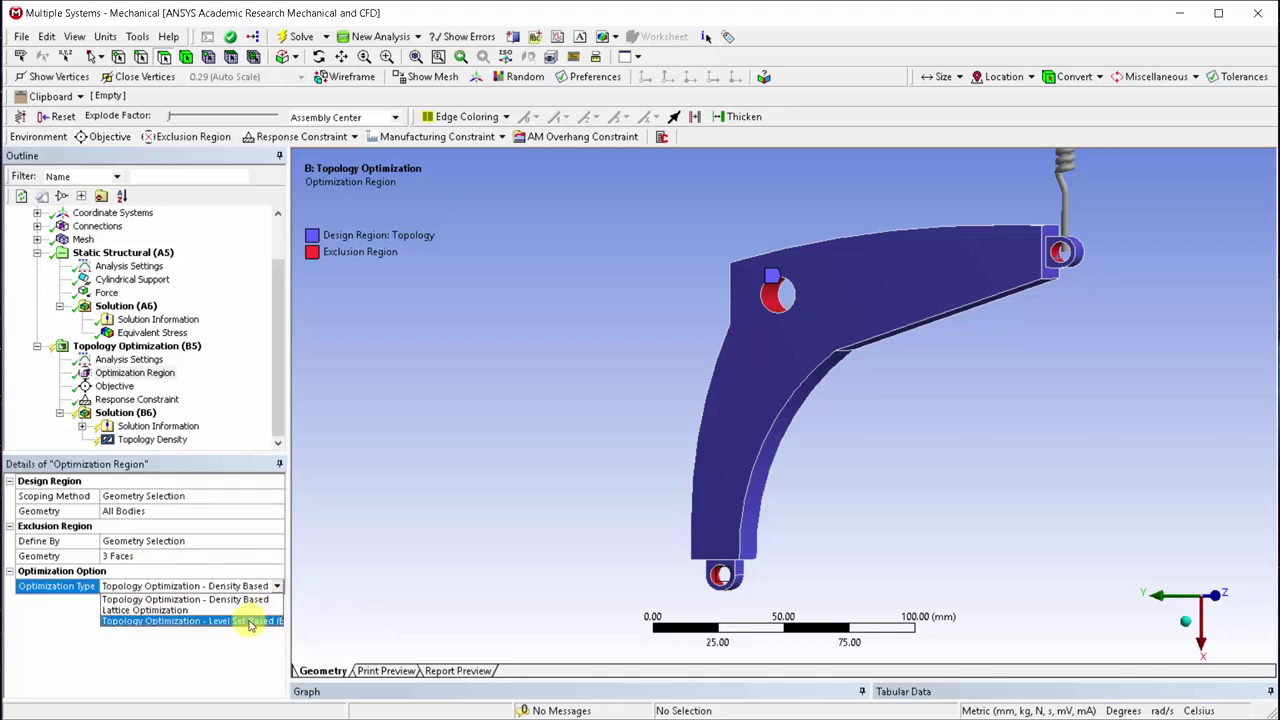
left_click(250, 621)
left_click(146, 402)
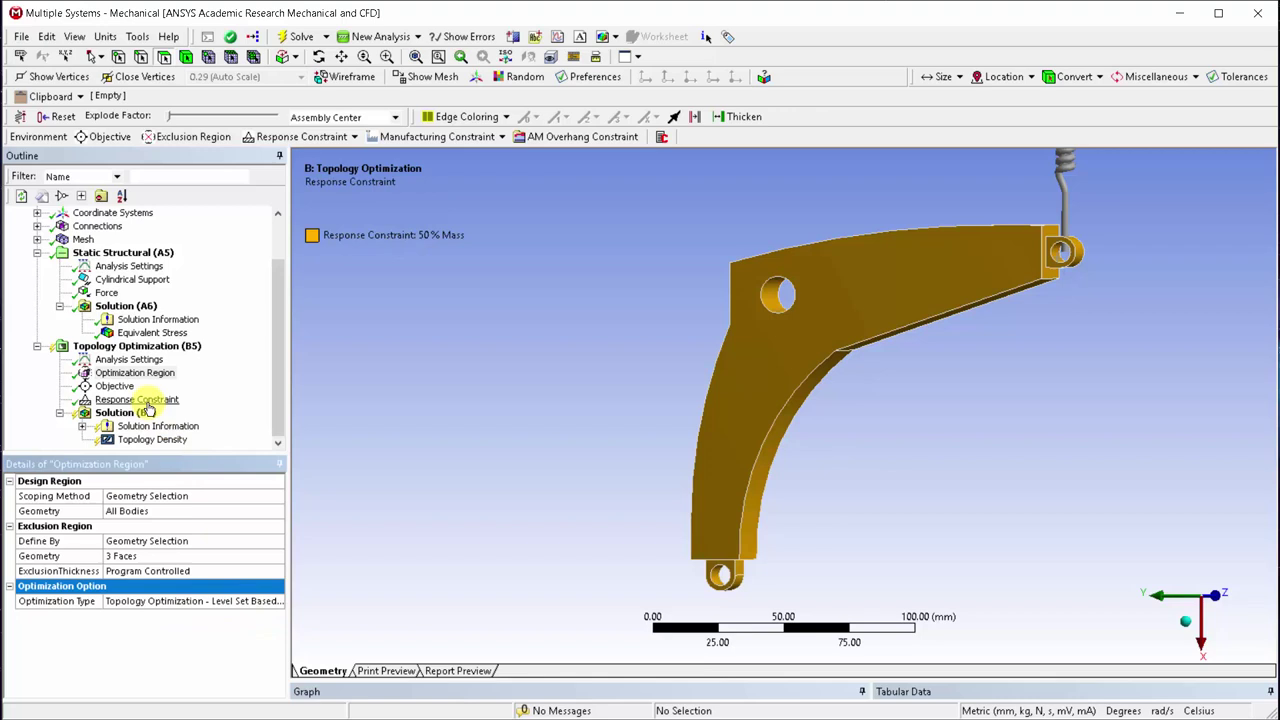
left_click(164, 587)
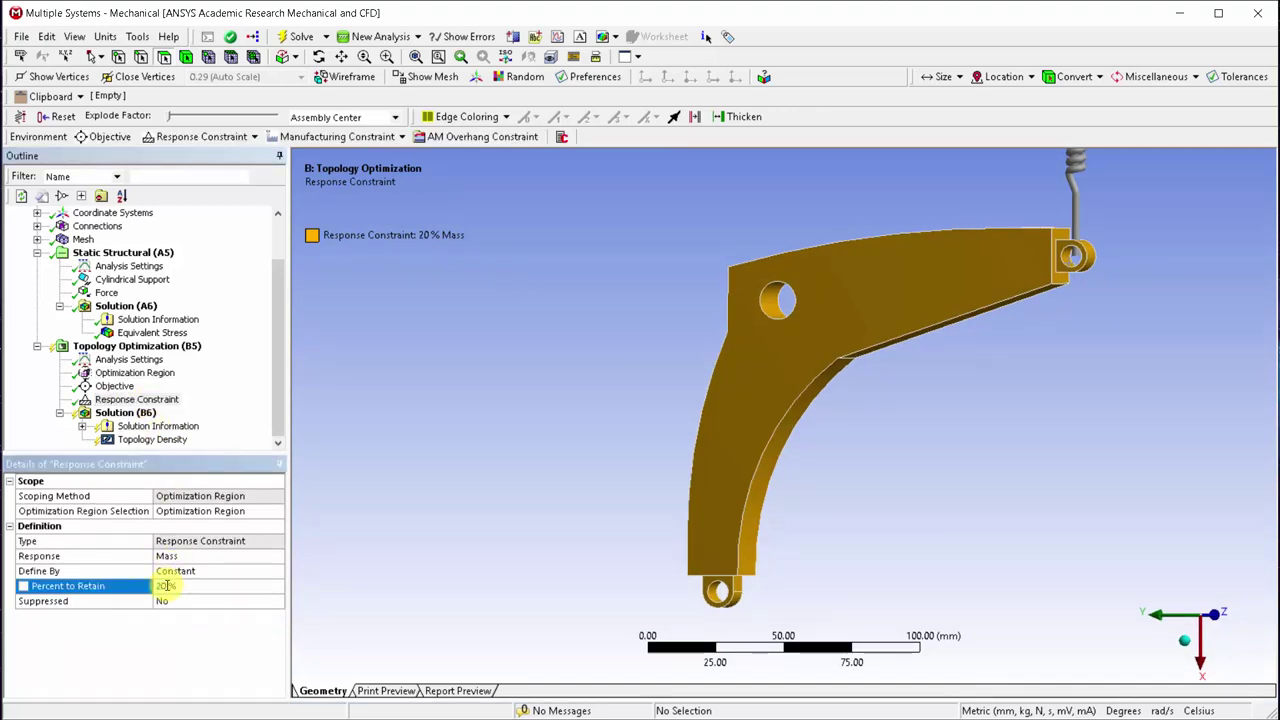
left_click(139, 413)
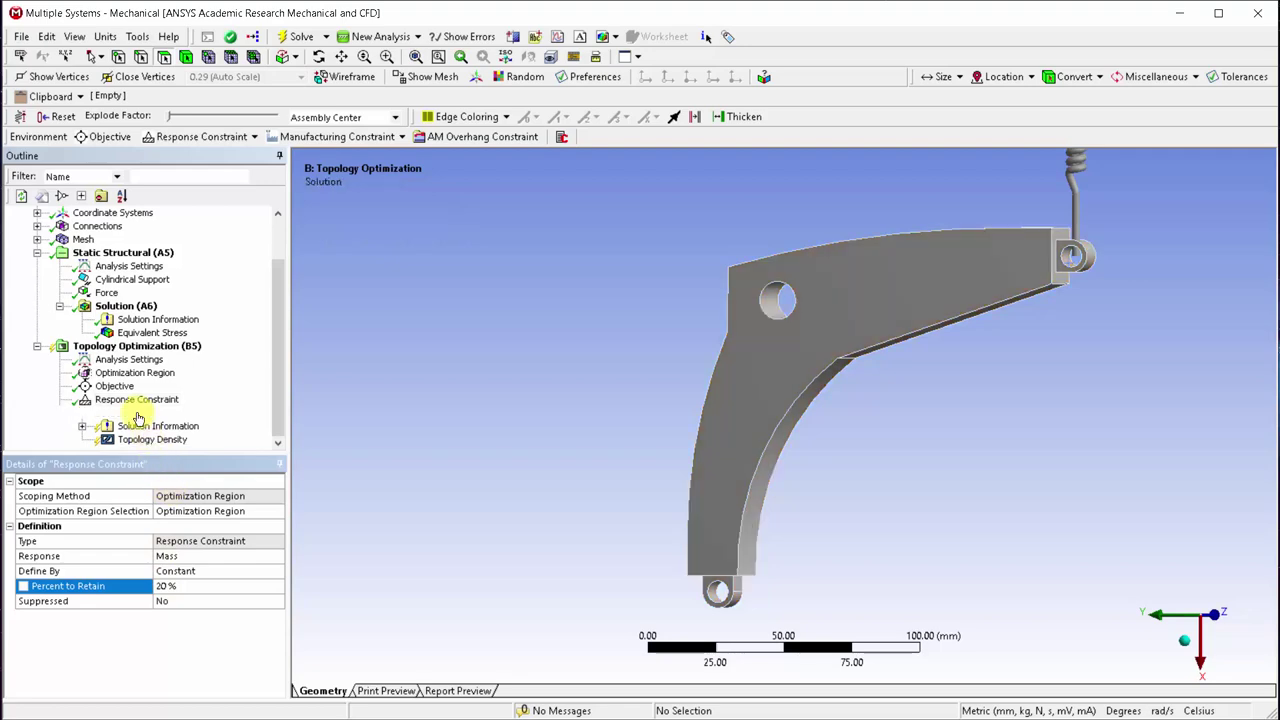
- Solve the topology optimization and view the Topology Density result
right_click(139, 414)
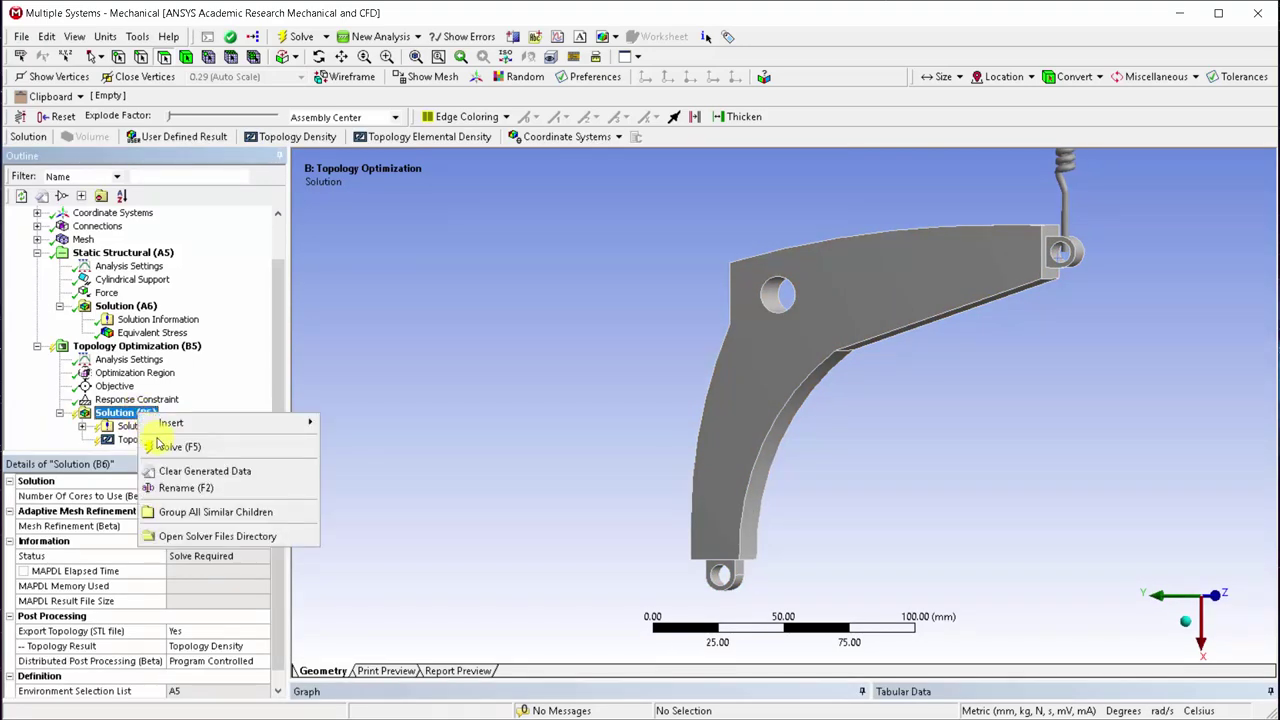
left_click(163, 447)
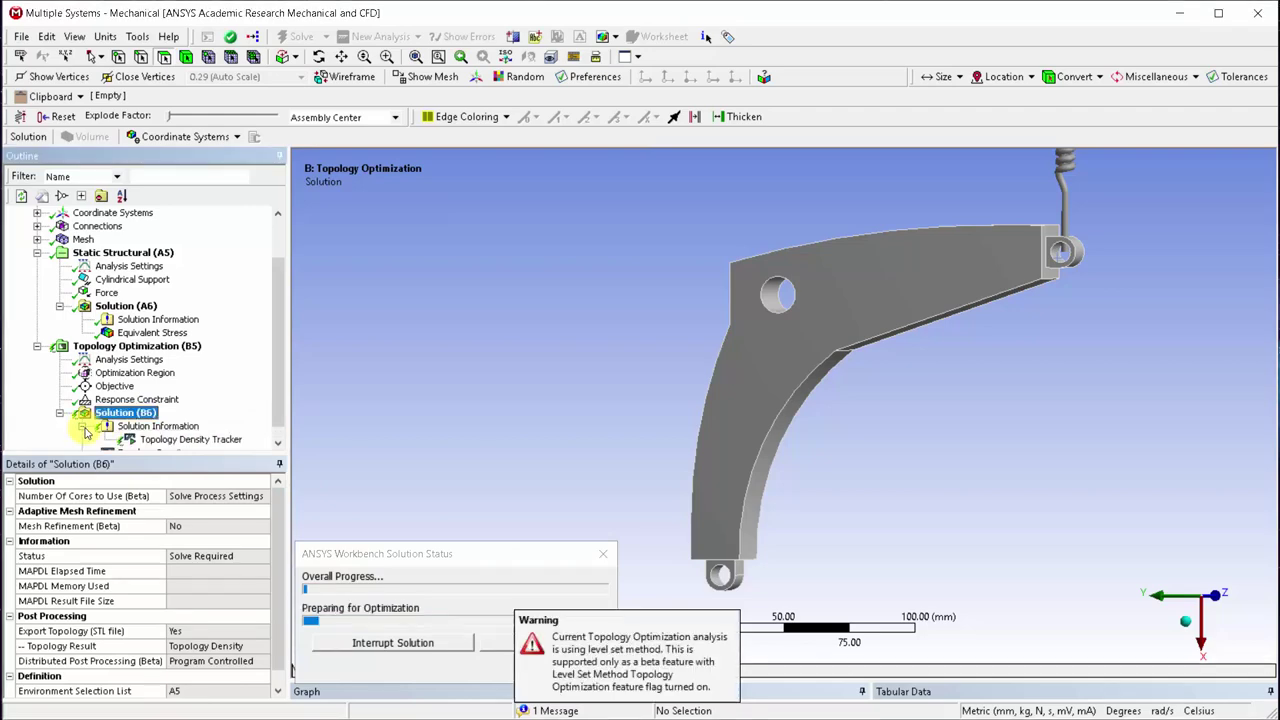
left_click(148, 441)
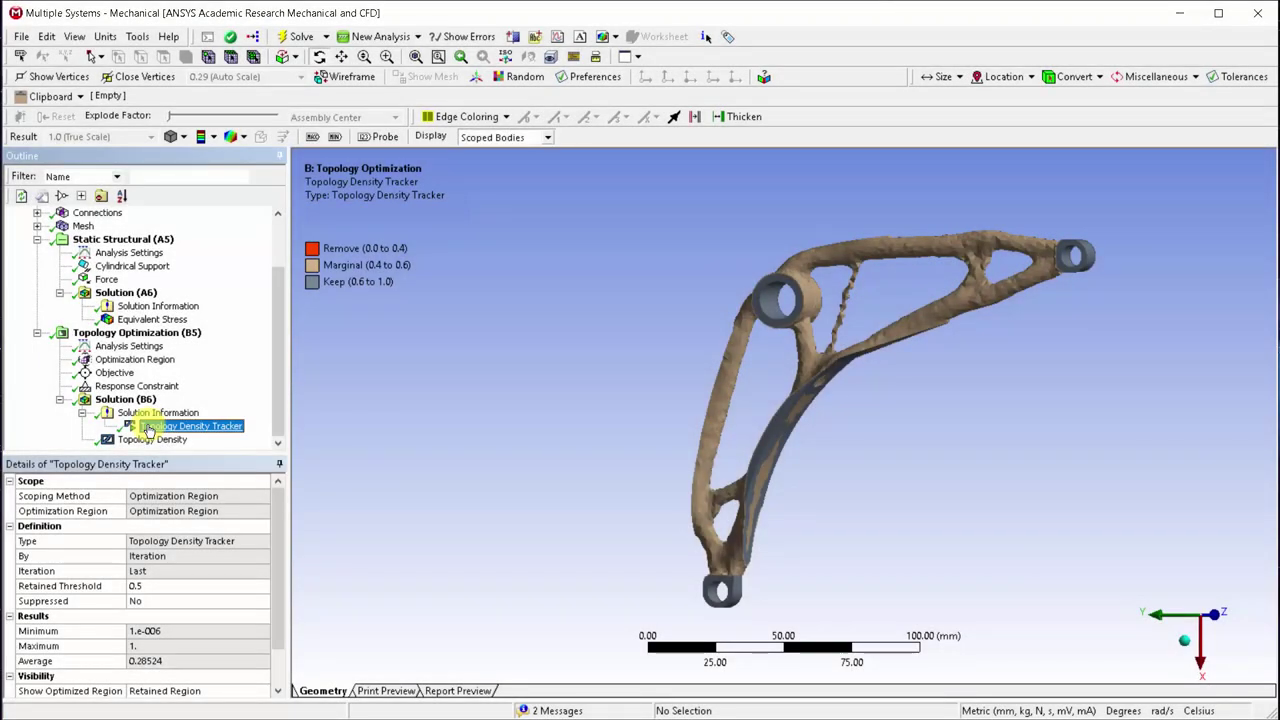
left_click(148, 440)
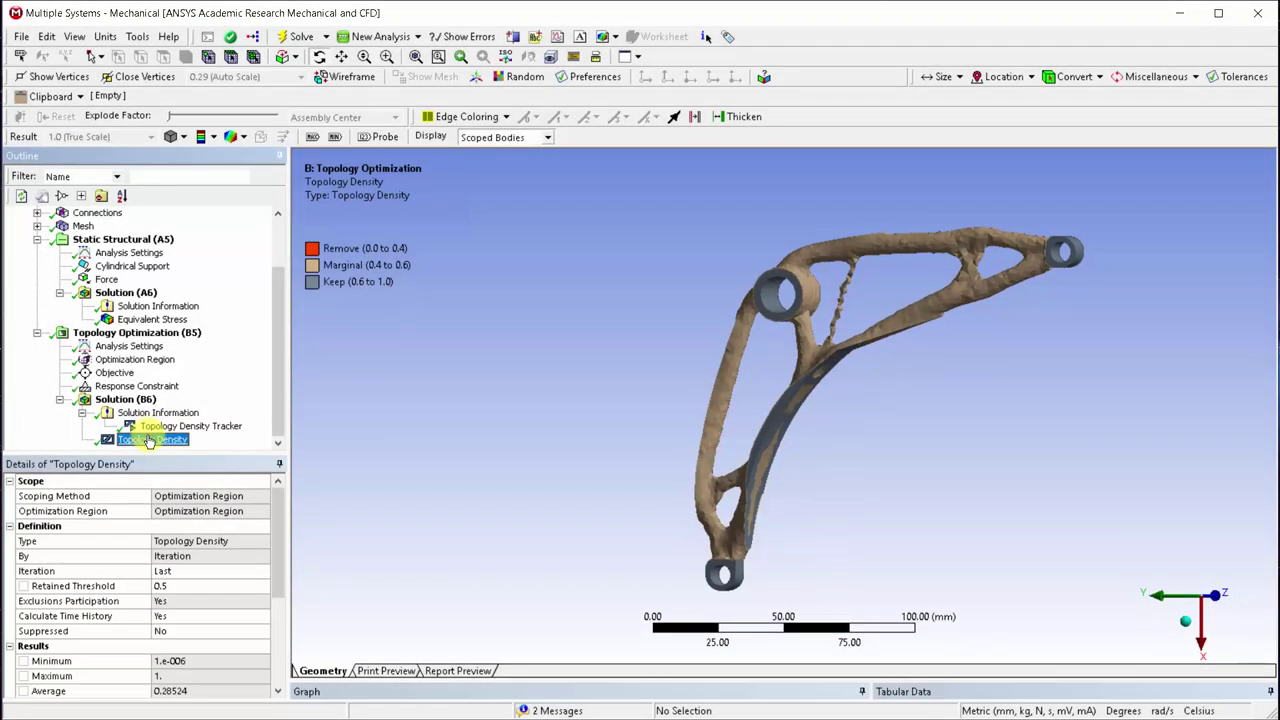
- Lower the Topology Density Retained Threshold, then close Mechanical
left_click(171, 588)
left_click(171, 587)
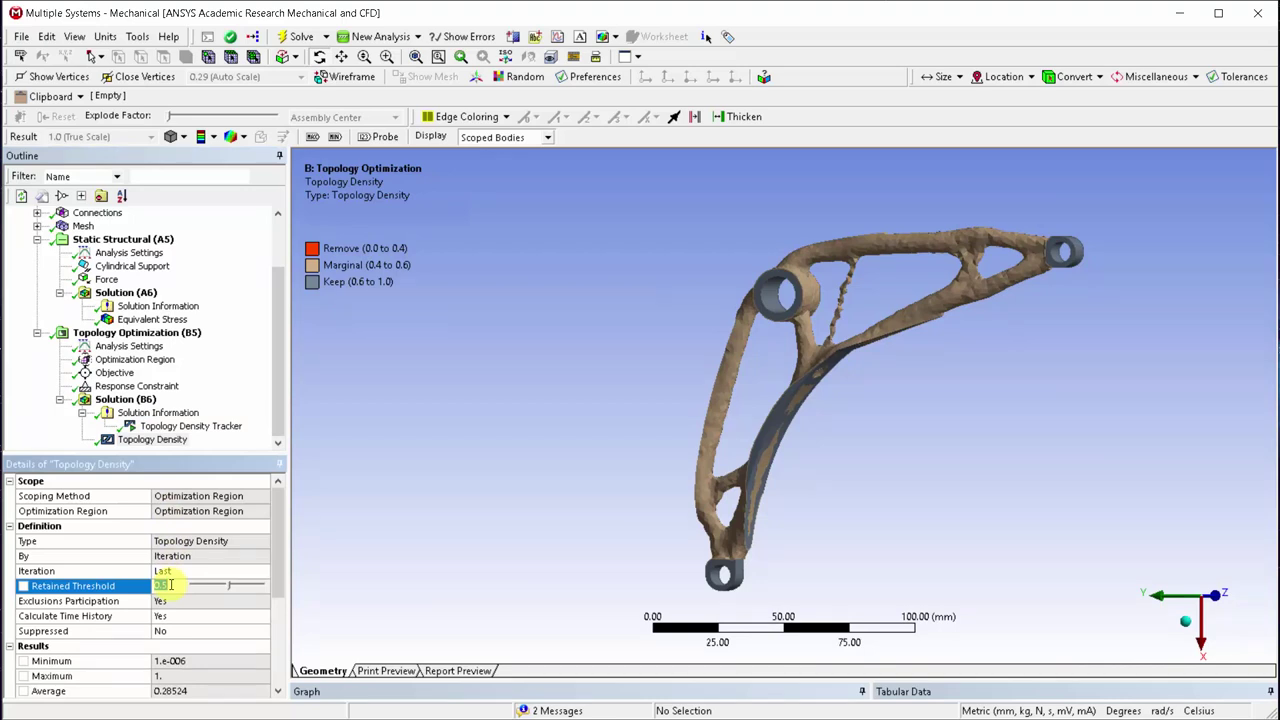
key("Return")
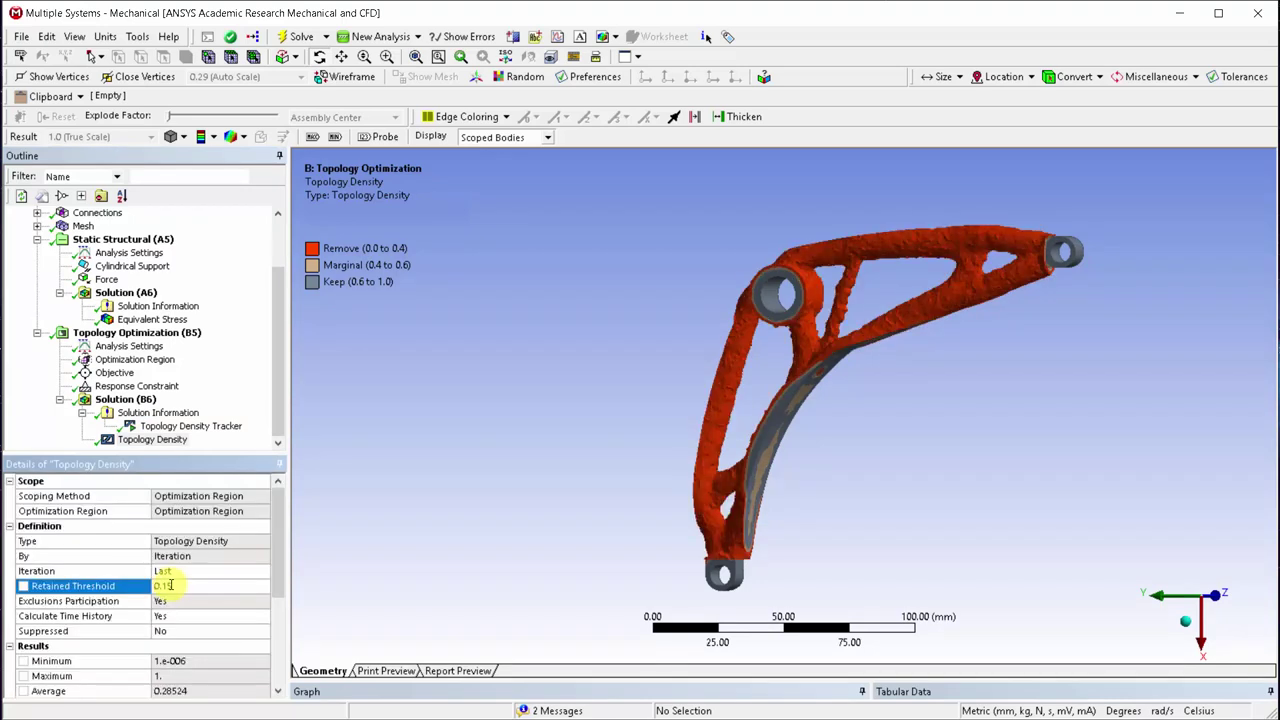
left_click_drag(277, 580, 277, 666)
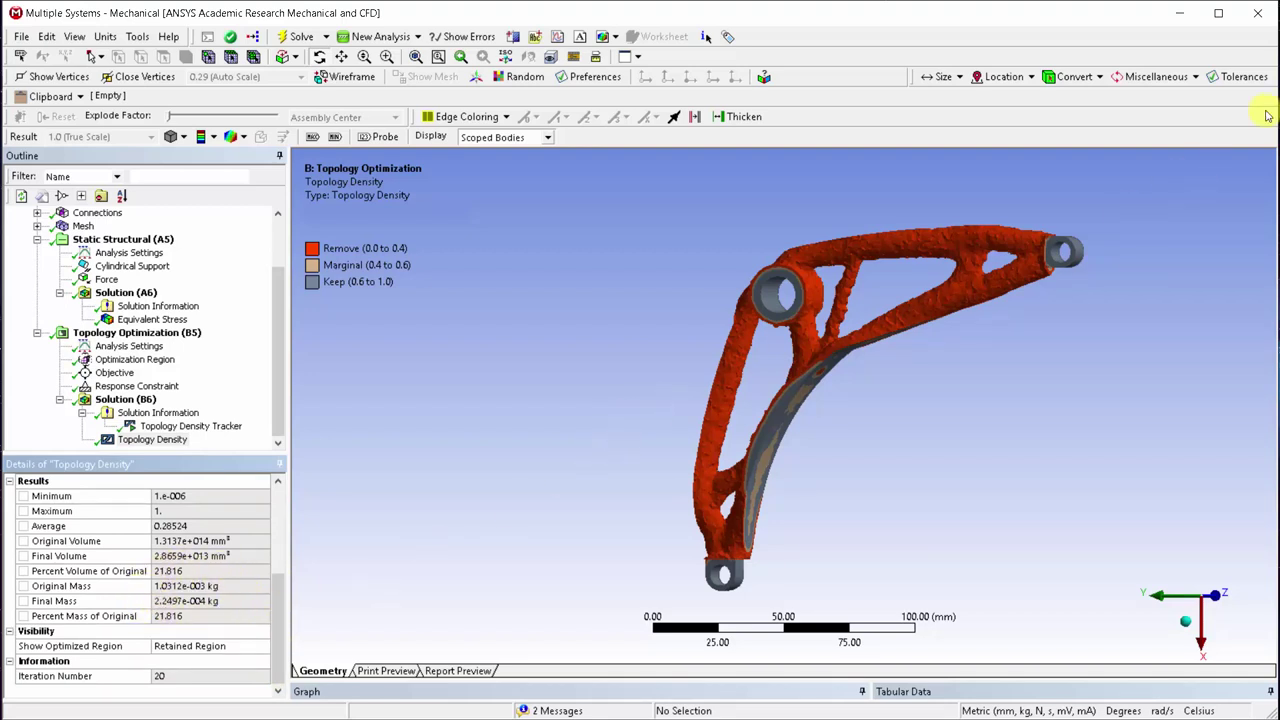
left_click(1274, 14)
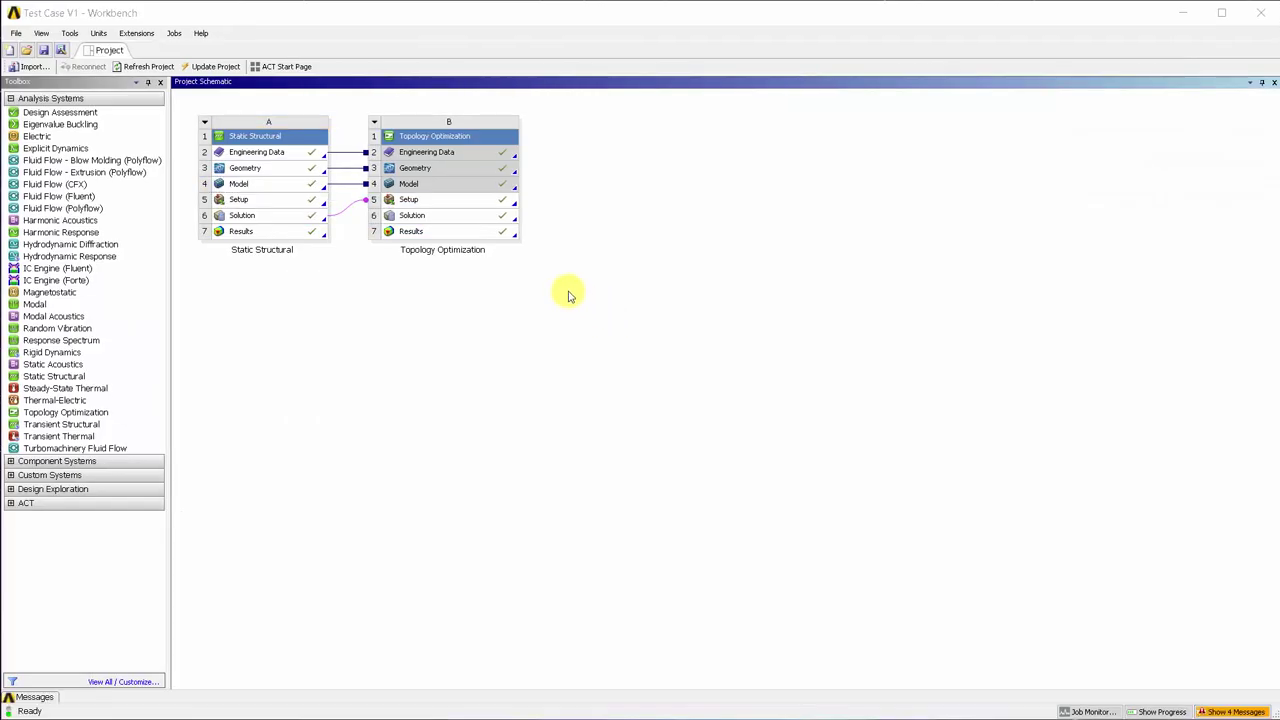
- Transfer the optimized shape from Results to a new validation Static Structural system
left_click(481, 232)
right_click(481, 232)
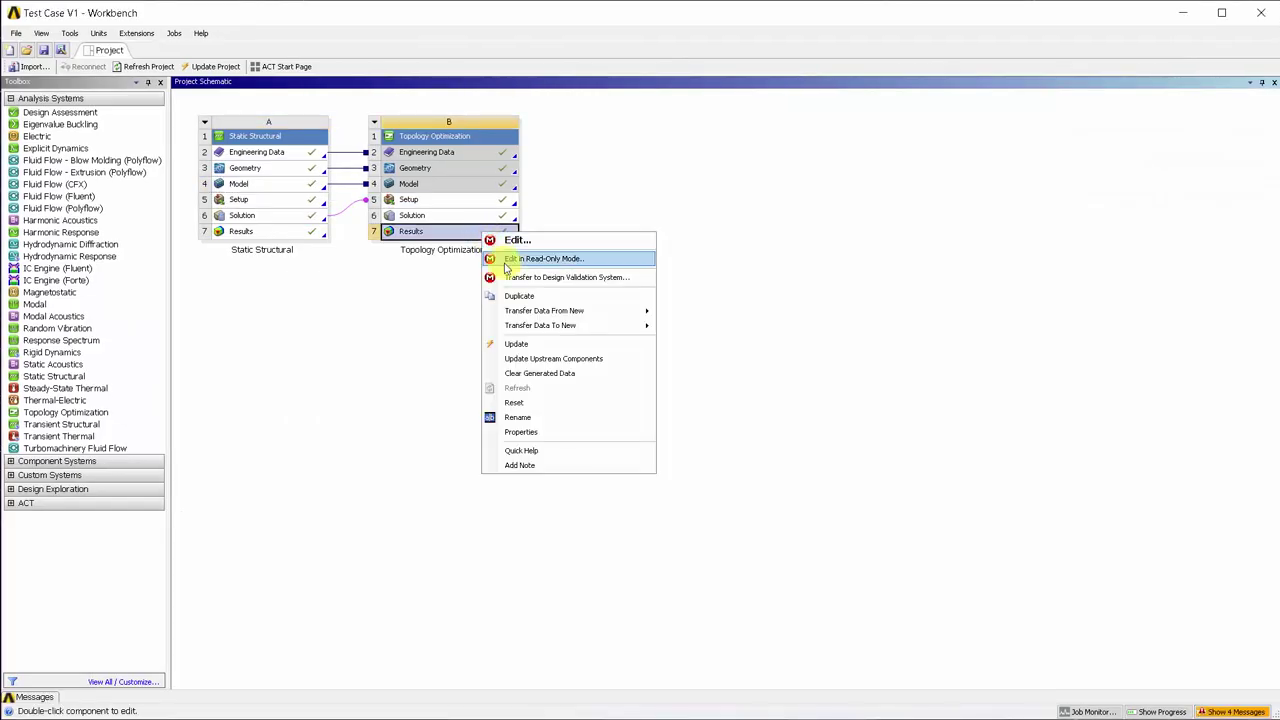
left_click(506, 257)
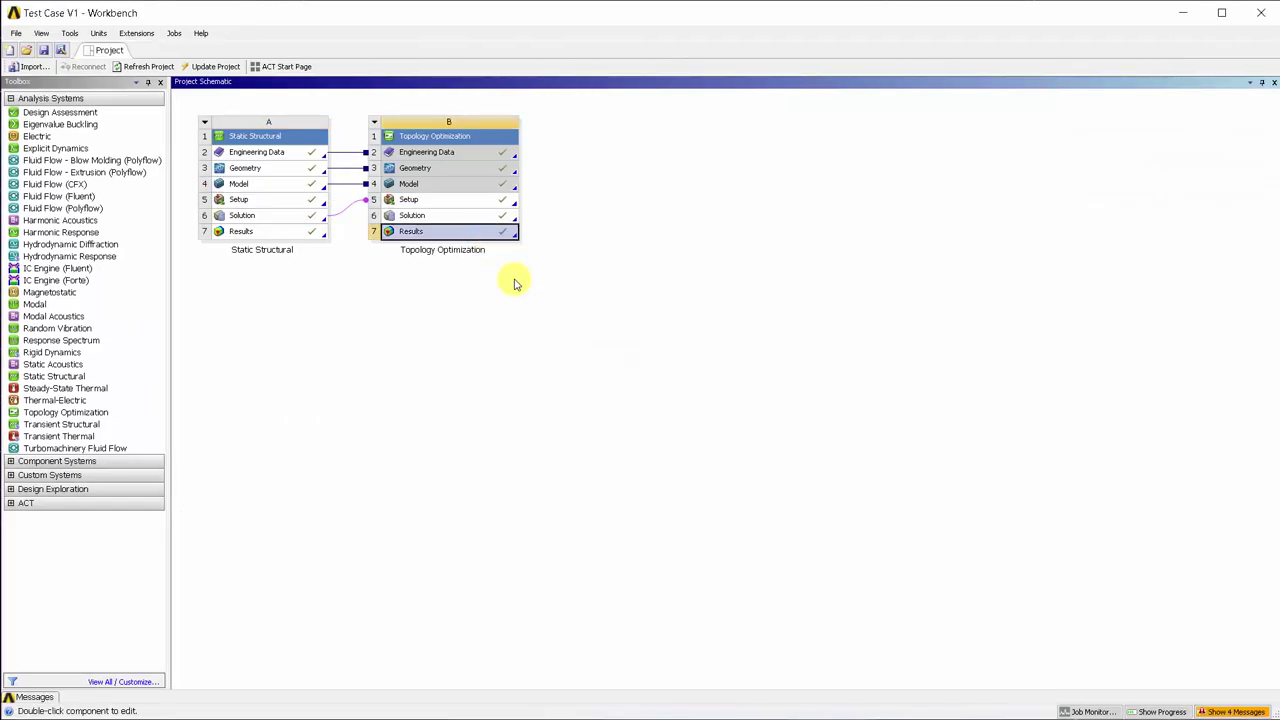
- Update the topology optimization Results and the new system's Geometry cell
right_click(493, 233)
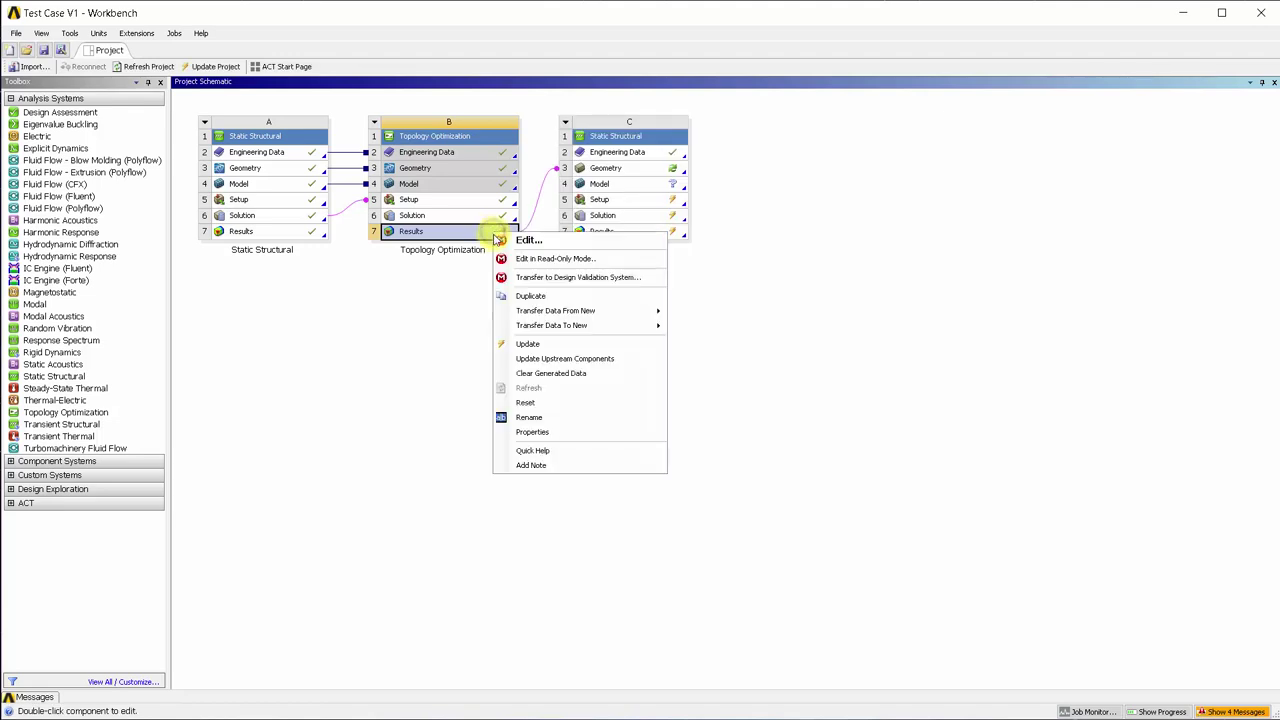
left_click(532, 346)
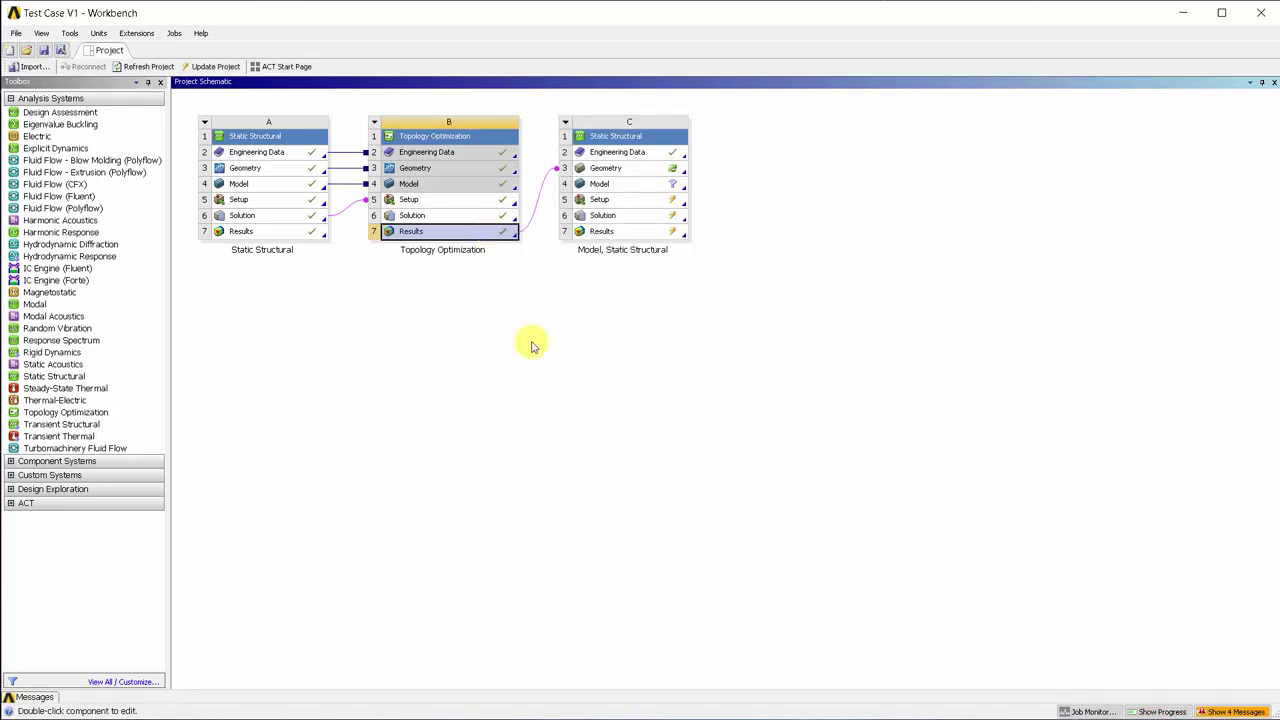
right_click(638, 170)
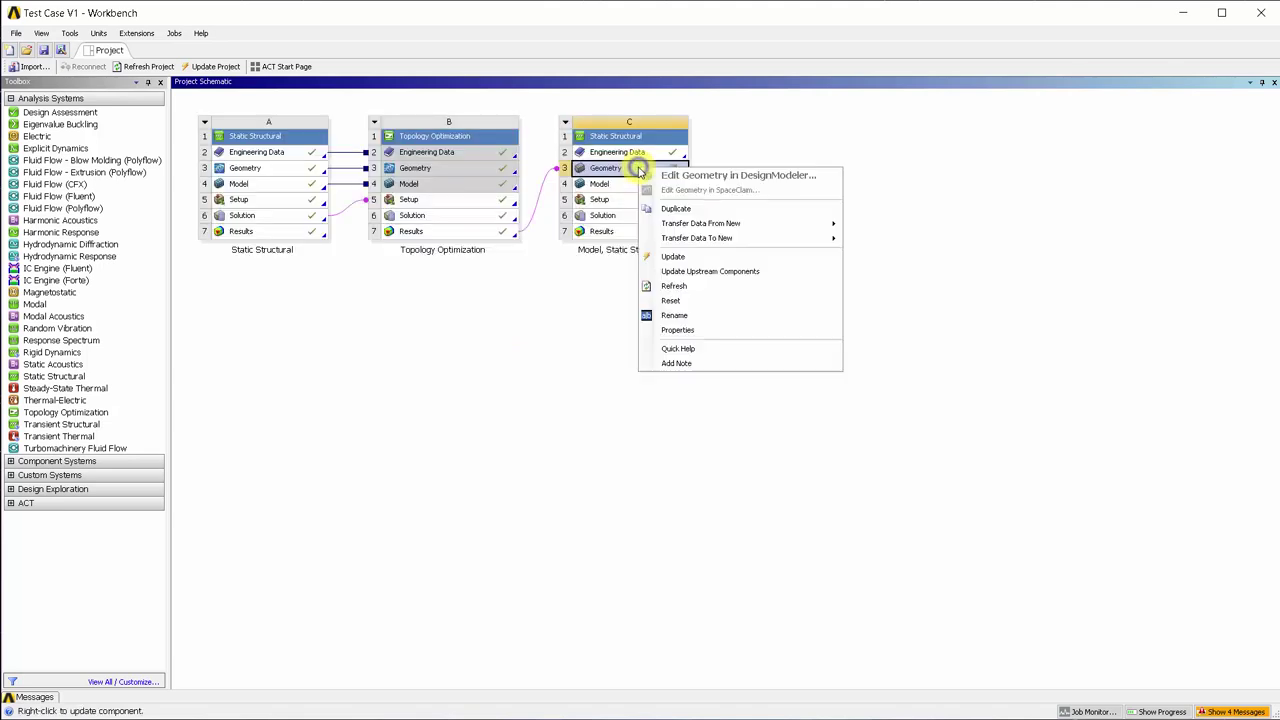
left_click(667, 259)
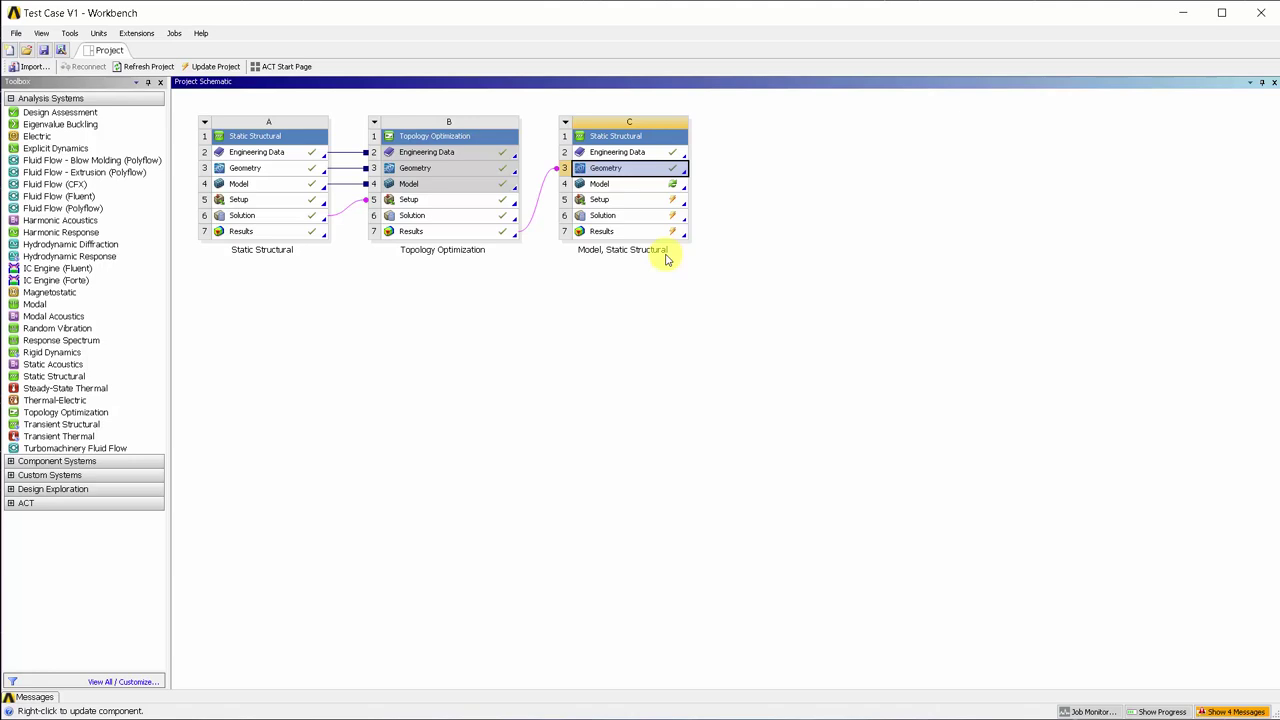
right_click(677, 167)
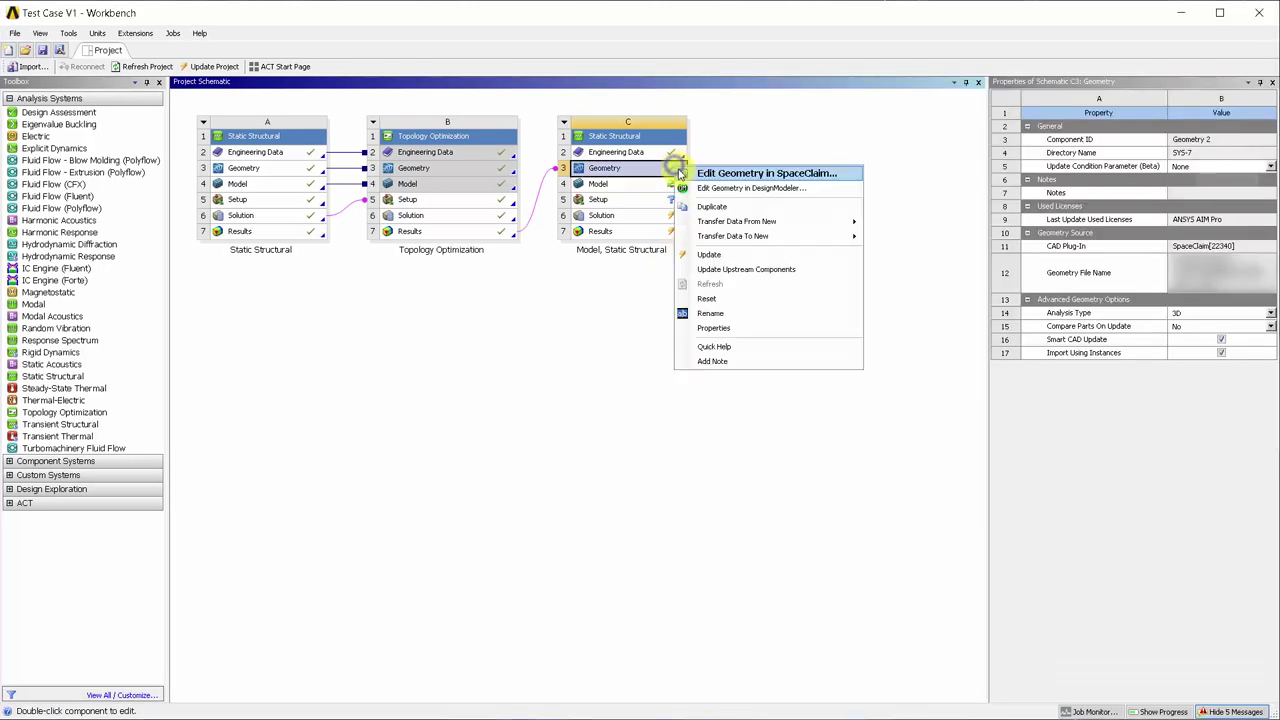
- Open the geometry in SpaceClaim and rename components Original and Optimised (Not cleaned)
left_click(681, 165)
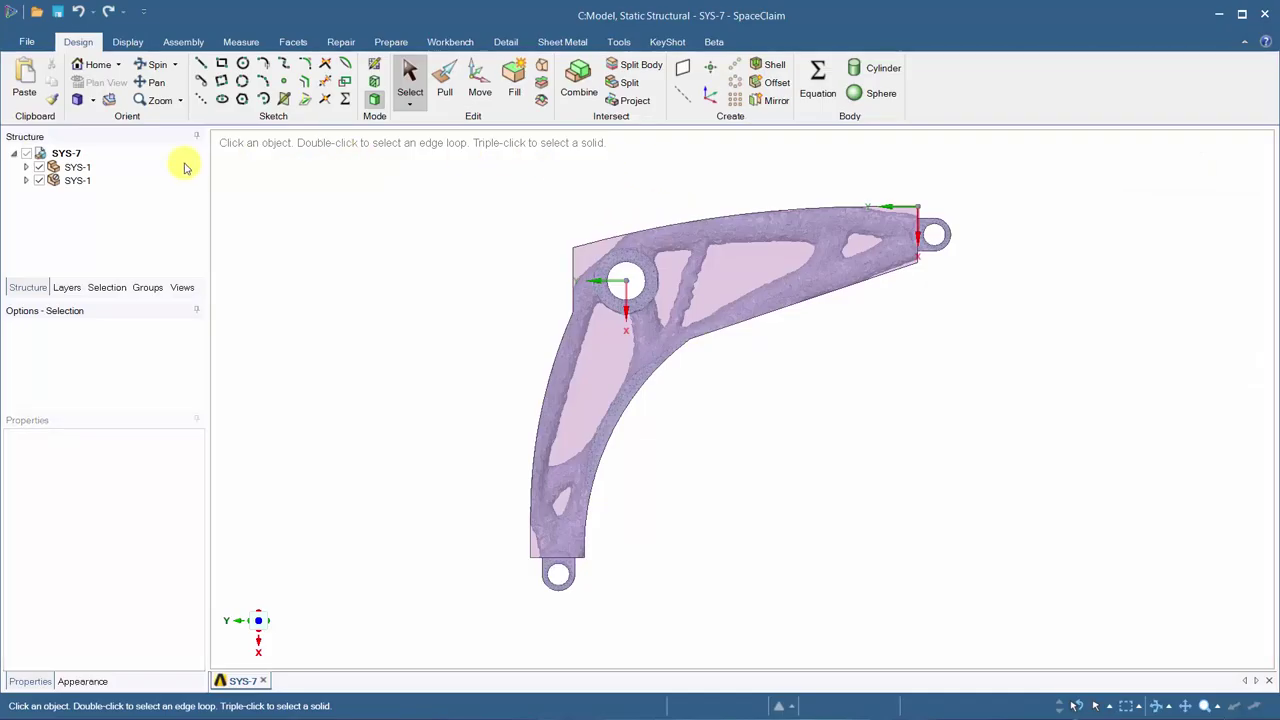
left_click(80, 167)
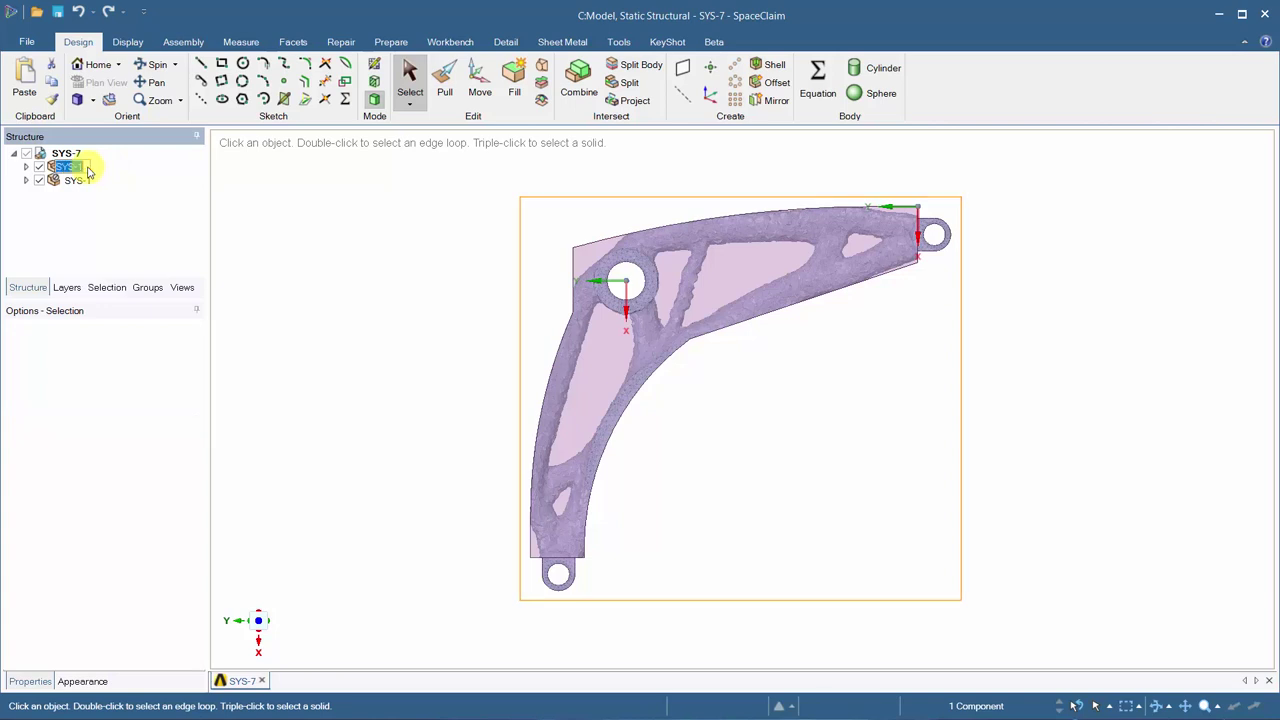
left_click(78, 167)
type("Original")
left_click(78, 180)
left_click(80, 180)
type("Optimized (Not")
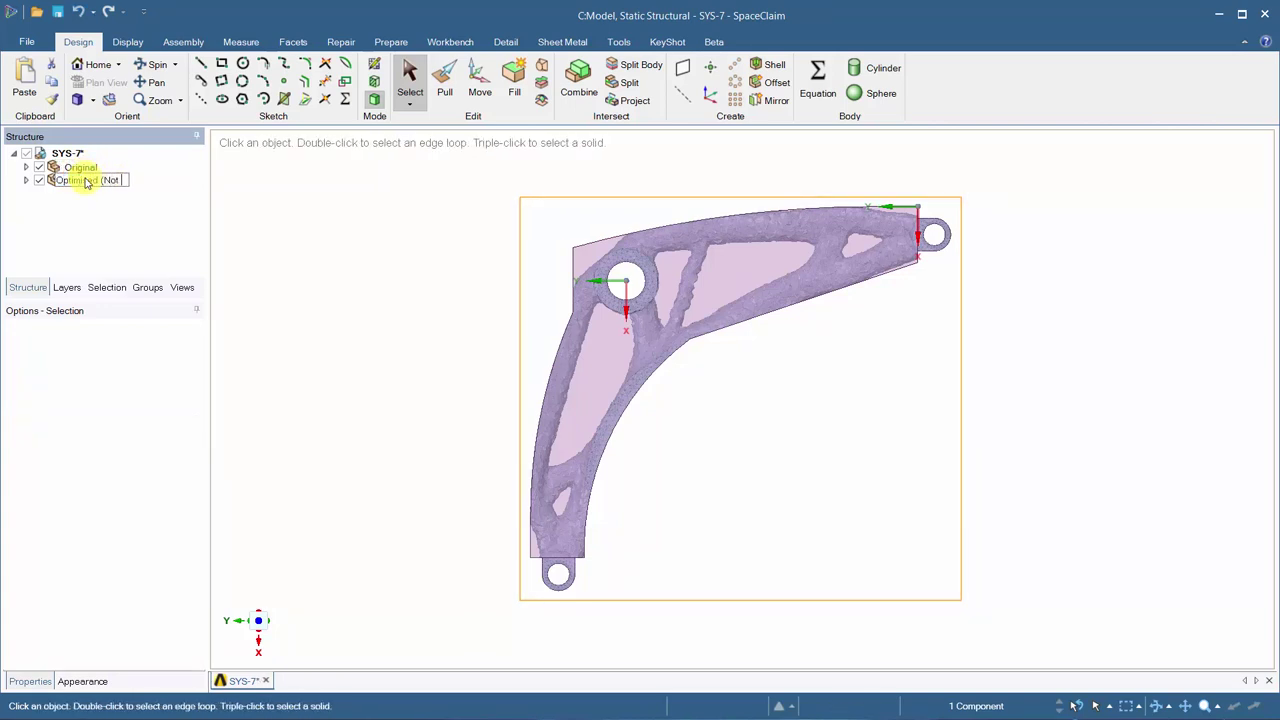
type("ised (Not cleaned)")
key("Return")
- Duplicate the optimised component as Optimised (Cleaned) and hide the Original component
left_click_drag(86, 180, 94, 194, "ctrl")
right_click(90, 194)
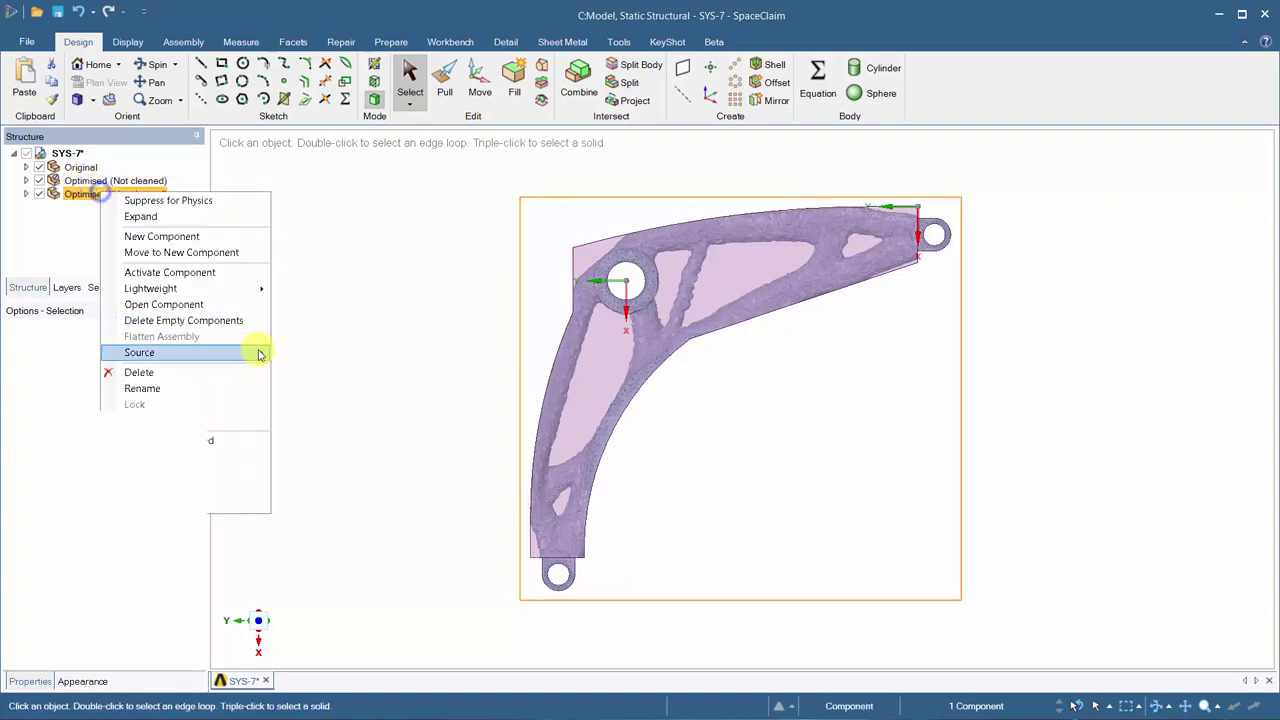
left_click(202, 275)
left_click(157, 194)
type("Optimised (Cleaned)")
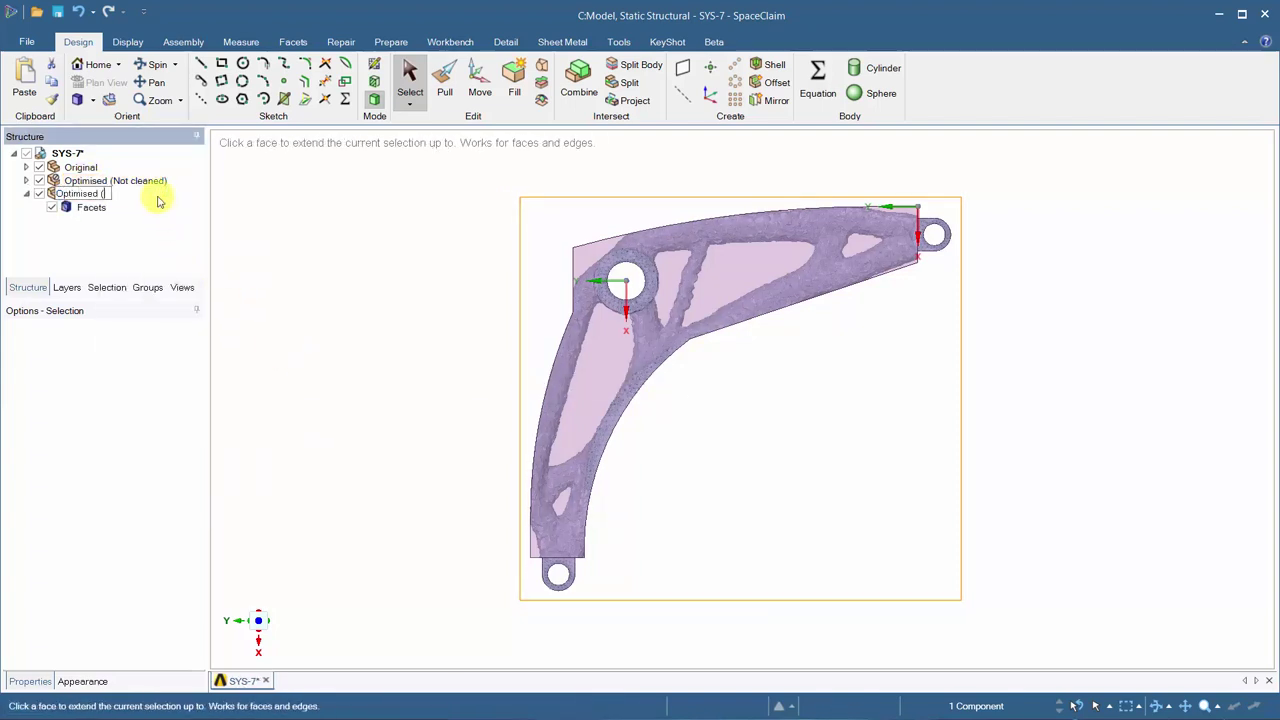
left_click(80, 167)
right_click(88, 168)
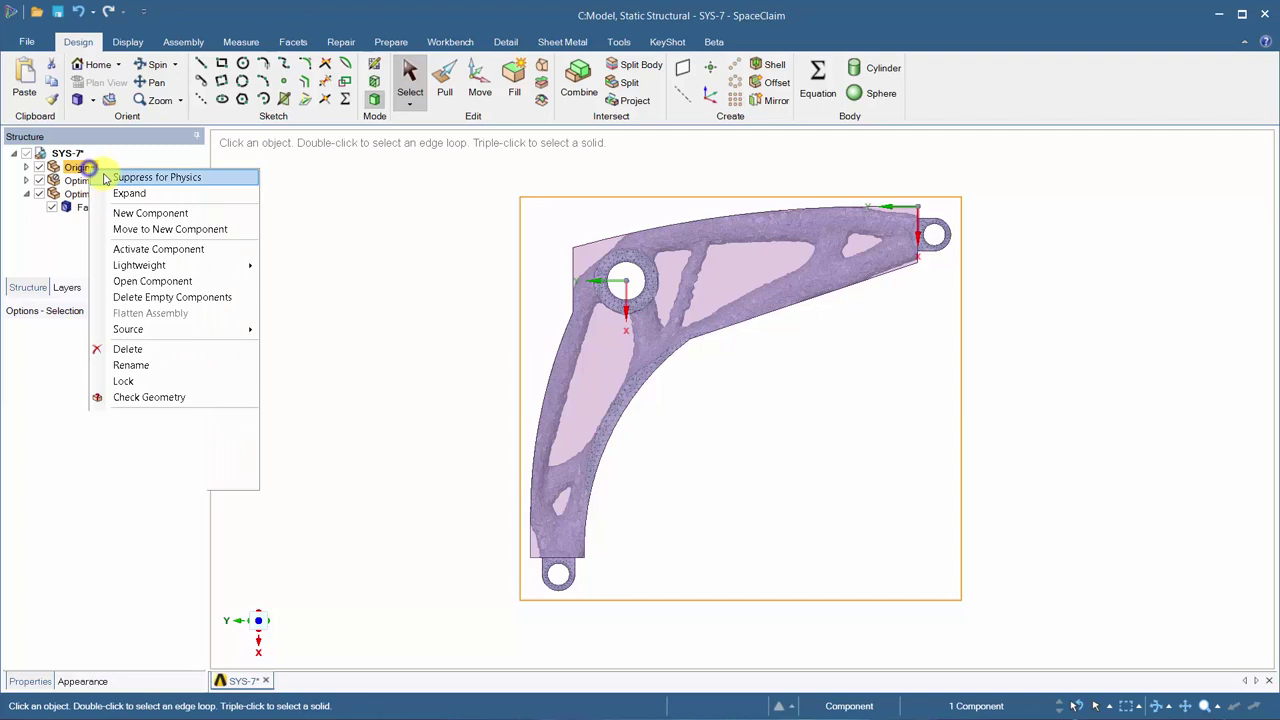
key("Escape")
left_click(39, 167)
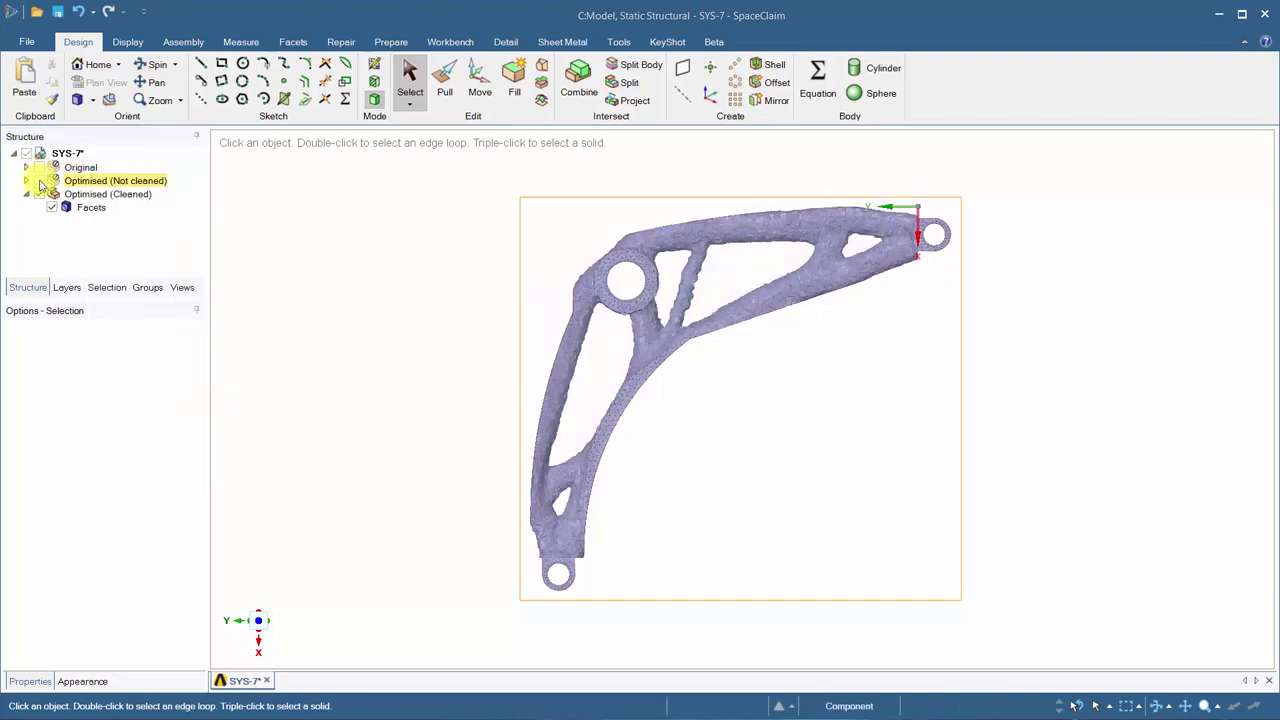
- Hide the uncleaned body and create named selection Pivot on the upper-left hole face
left_click(39, 181)
left_click(92, 195)
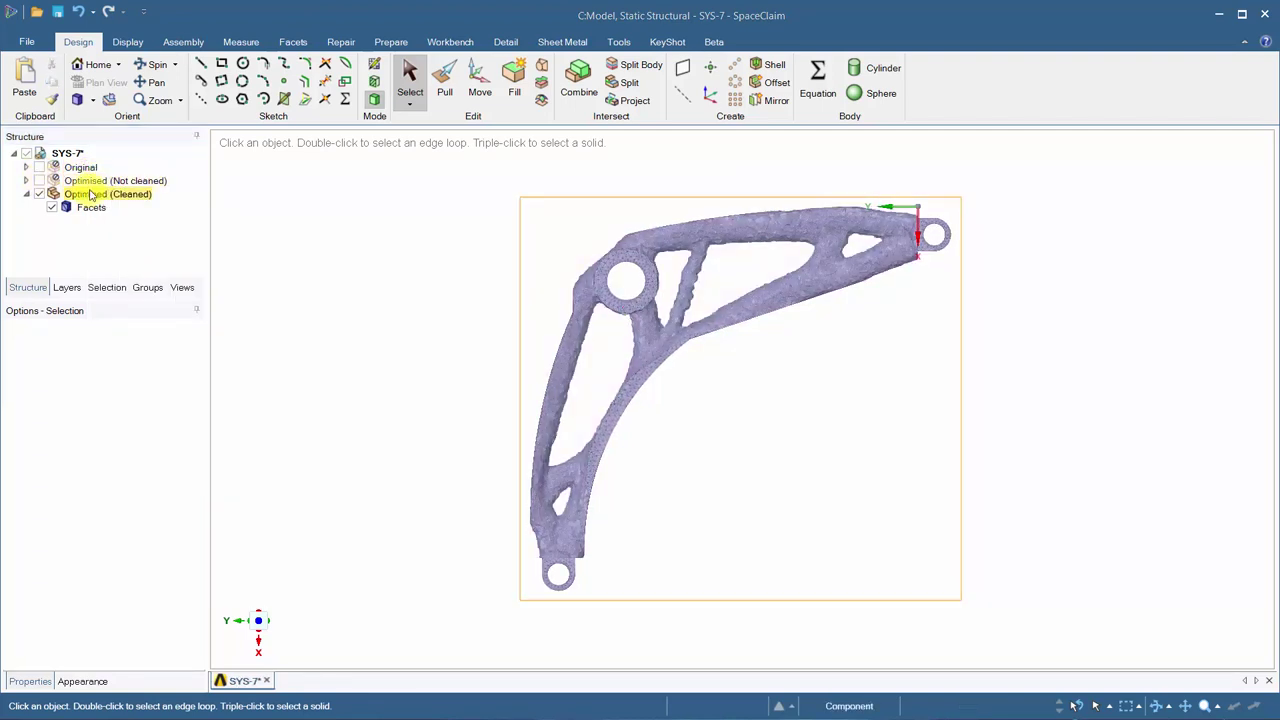
middle_click_drag(749, 491, 698, 497)
left_click(616, 279)
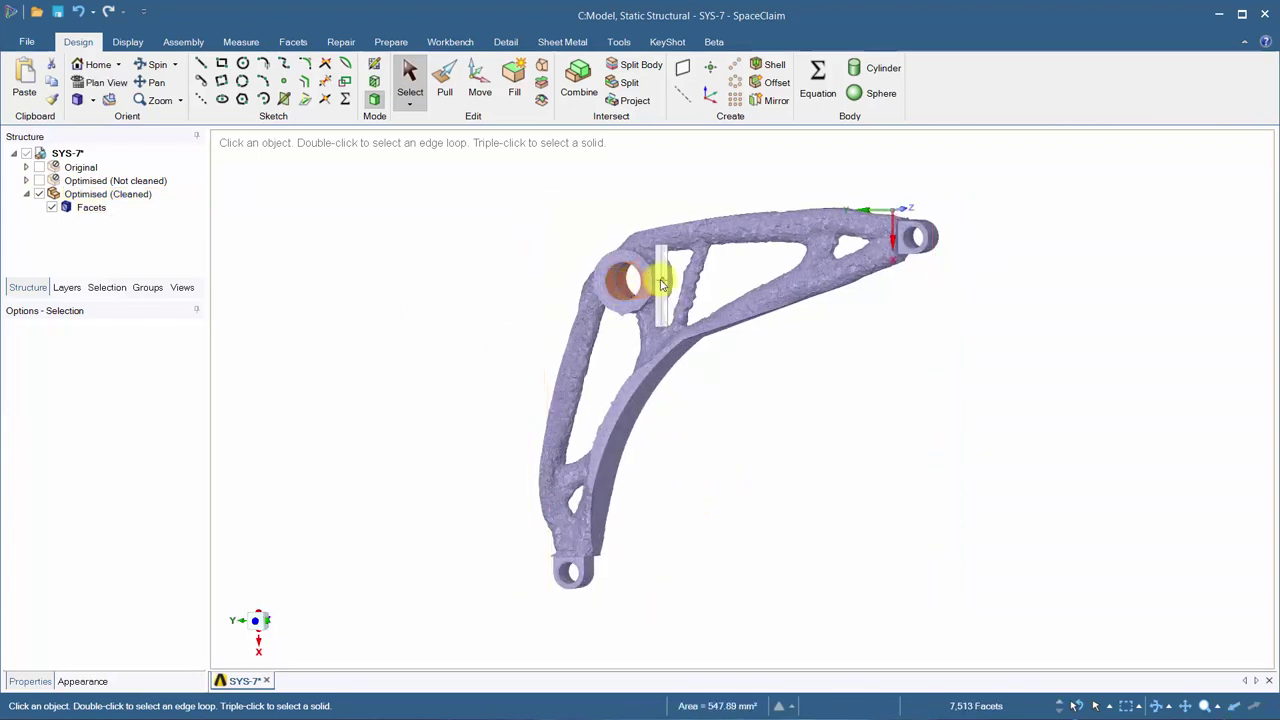
left_click(150, 287)
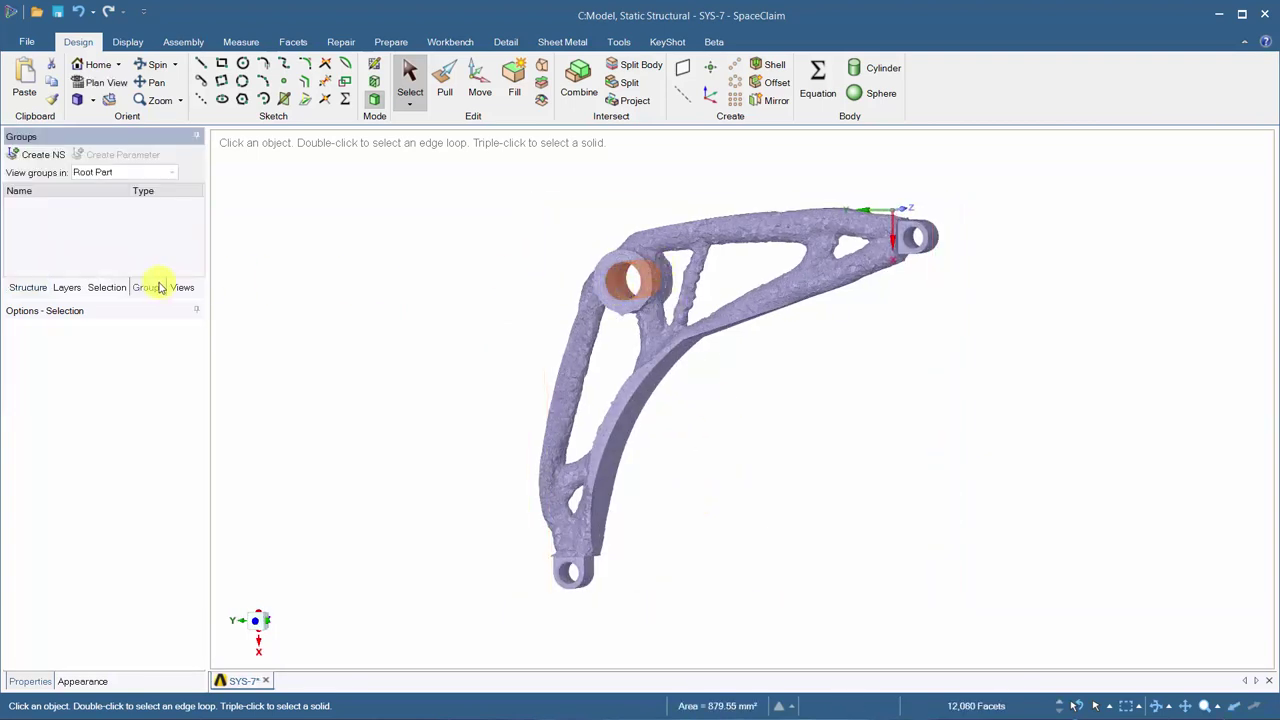
left_click(44, 154)
type("Pivot")
key("Return")
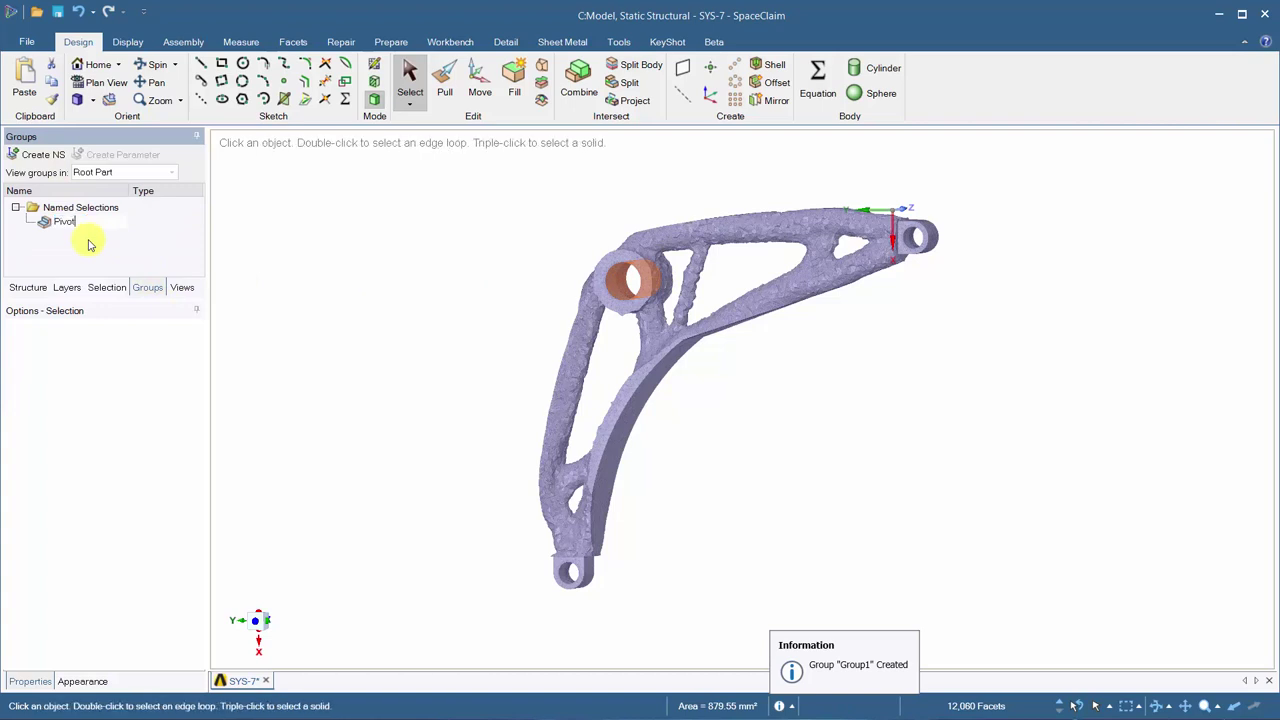
- Create named selections Actuator for the bottom hole and Spring for the upper-right hole
left_click(610, 577)
left_click(560, 566)
left_click(44, 154)
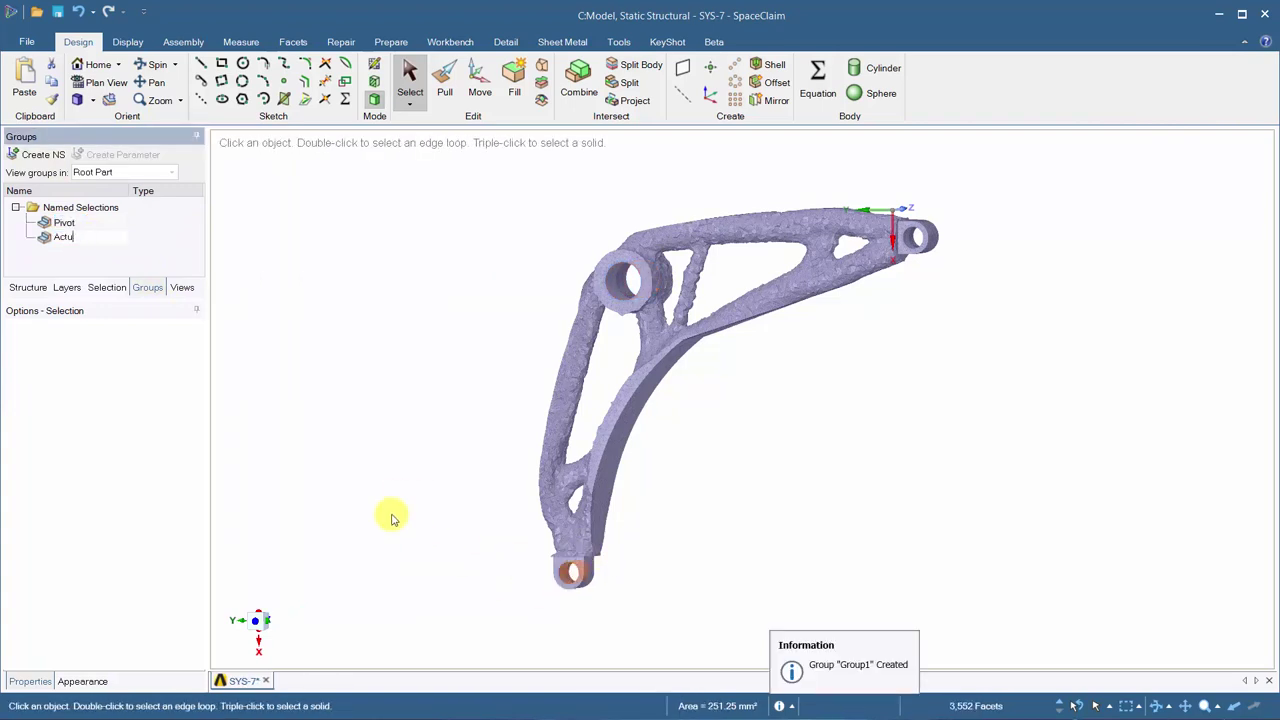
type("Actuator")
key("Return")
left_click(920, 237)
key("ctrl+g")
type("Spring")
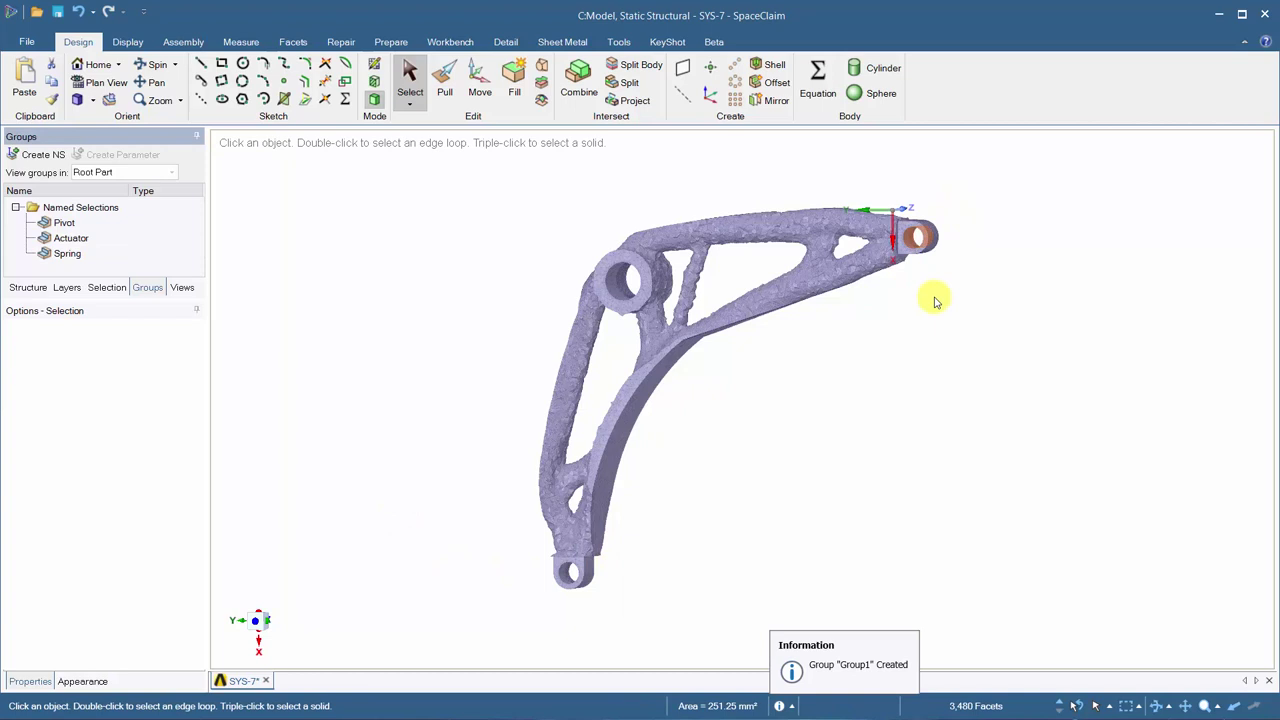
left_click(28, 287)
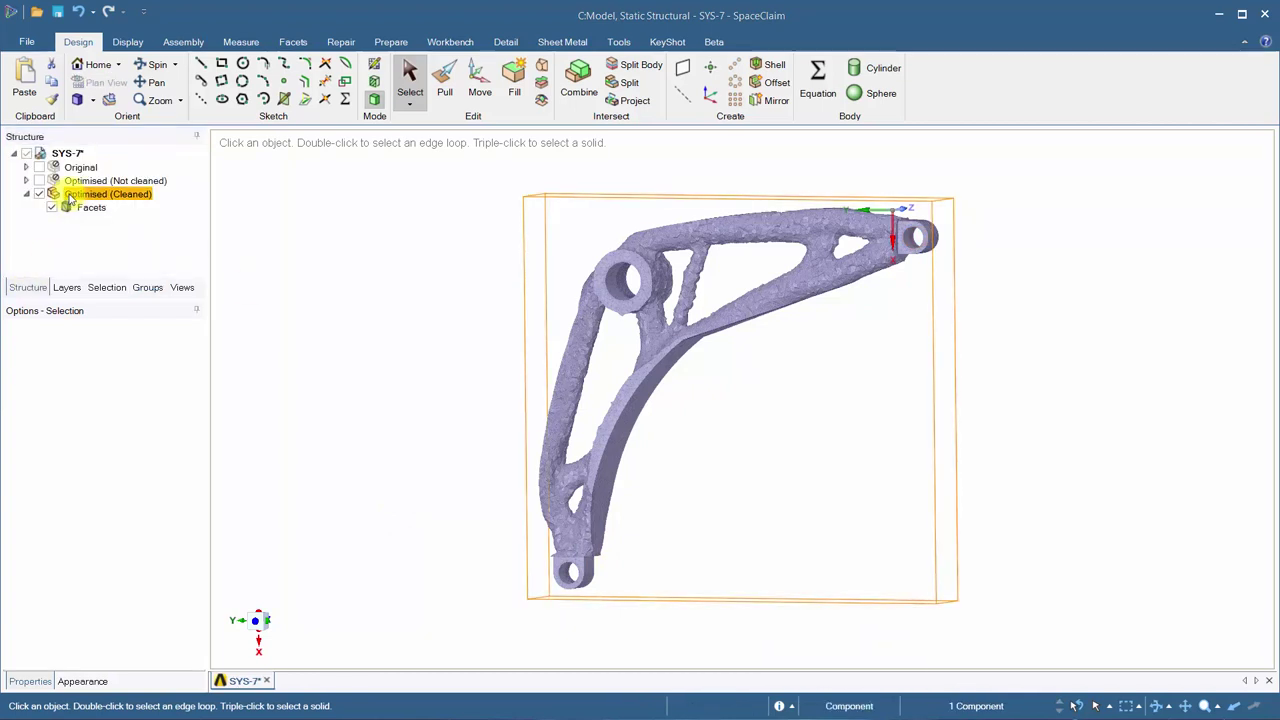
- Shrinkwrap the Optimised (Cleaned) facet body with a 1 mm gap and Preserve features on
left_click(88, 210)
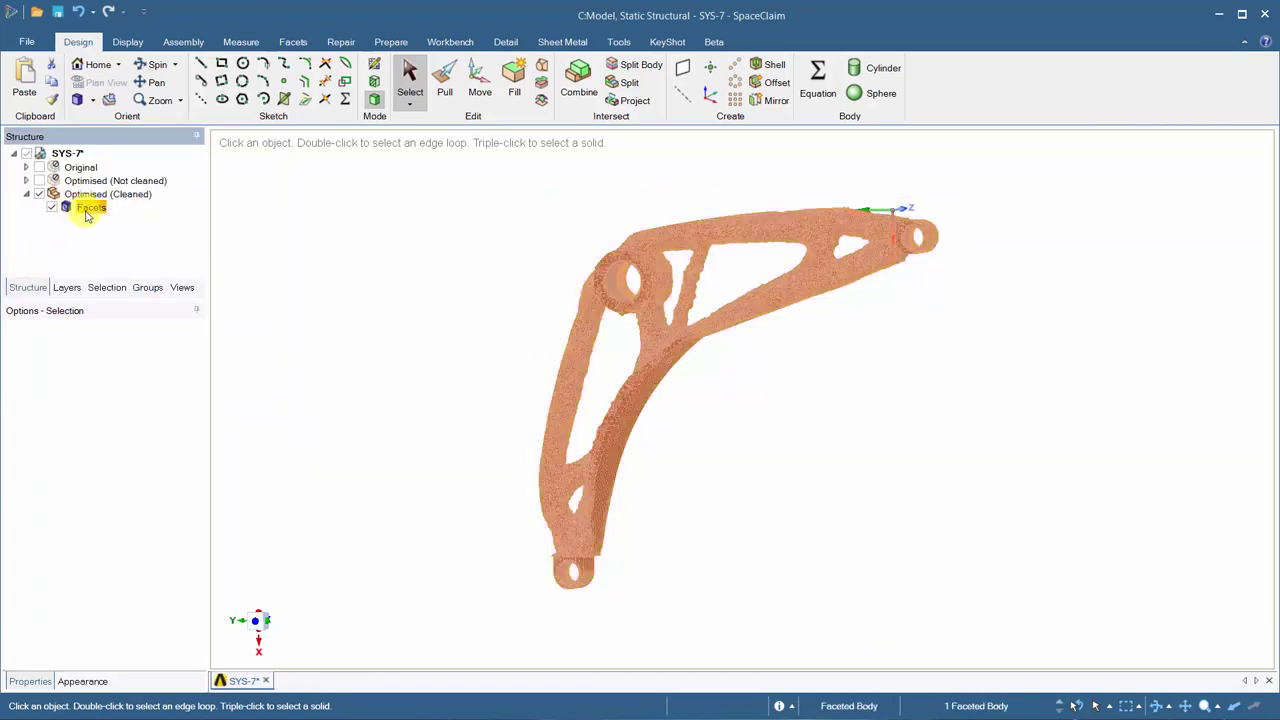
left_click(294, 43)
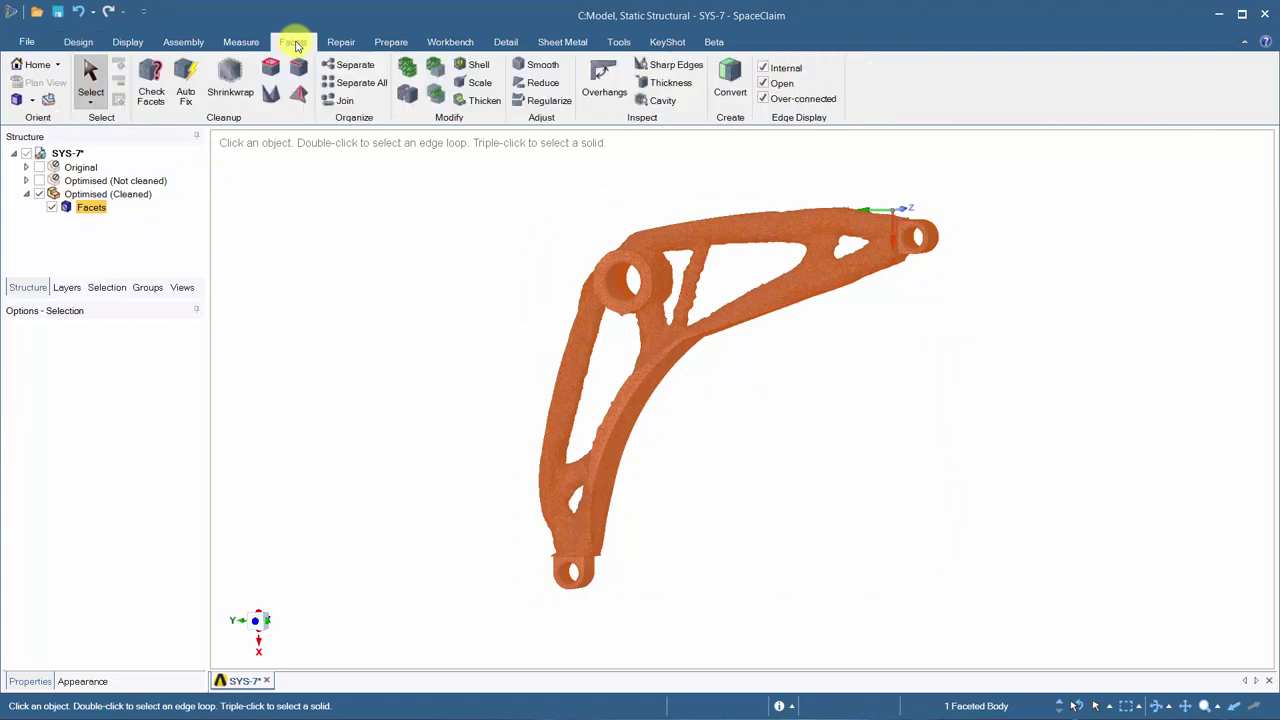
left_click(230, 85)
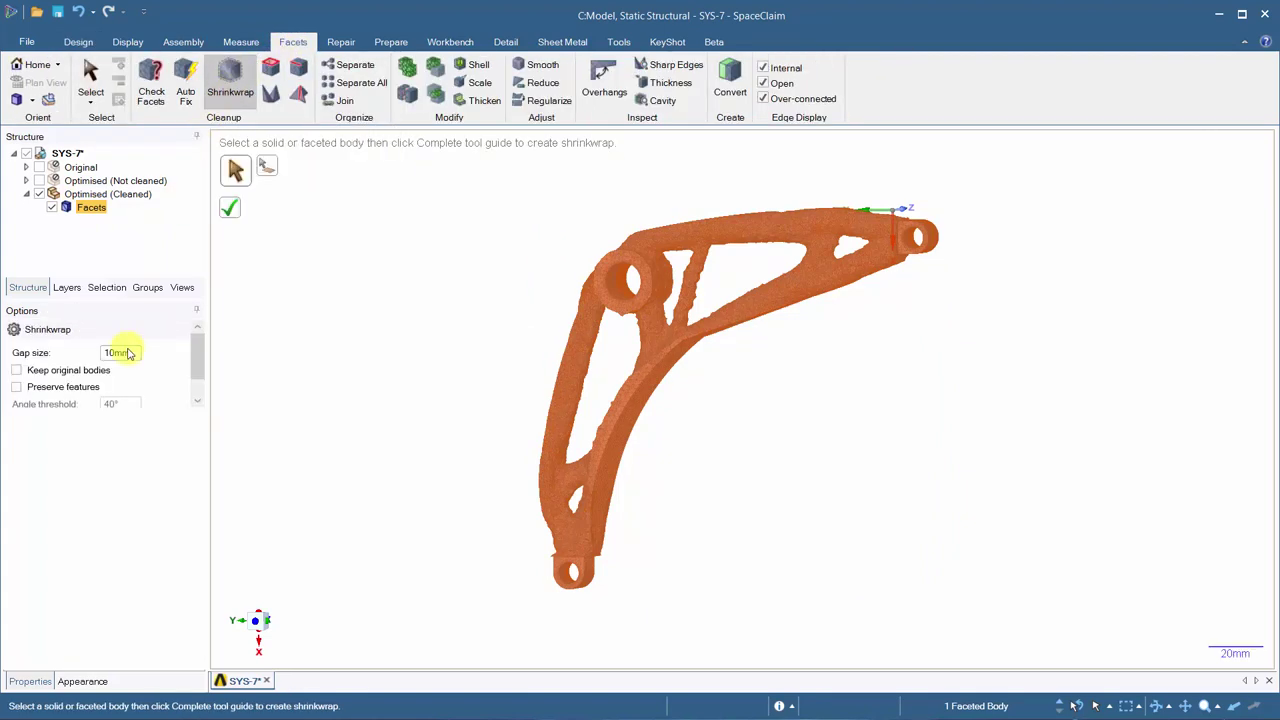
left_click(121, 353)
type("1")
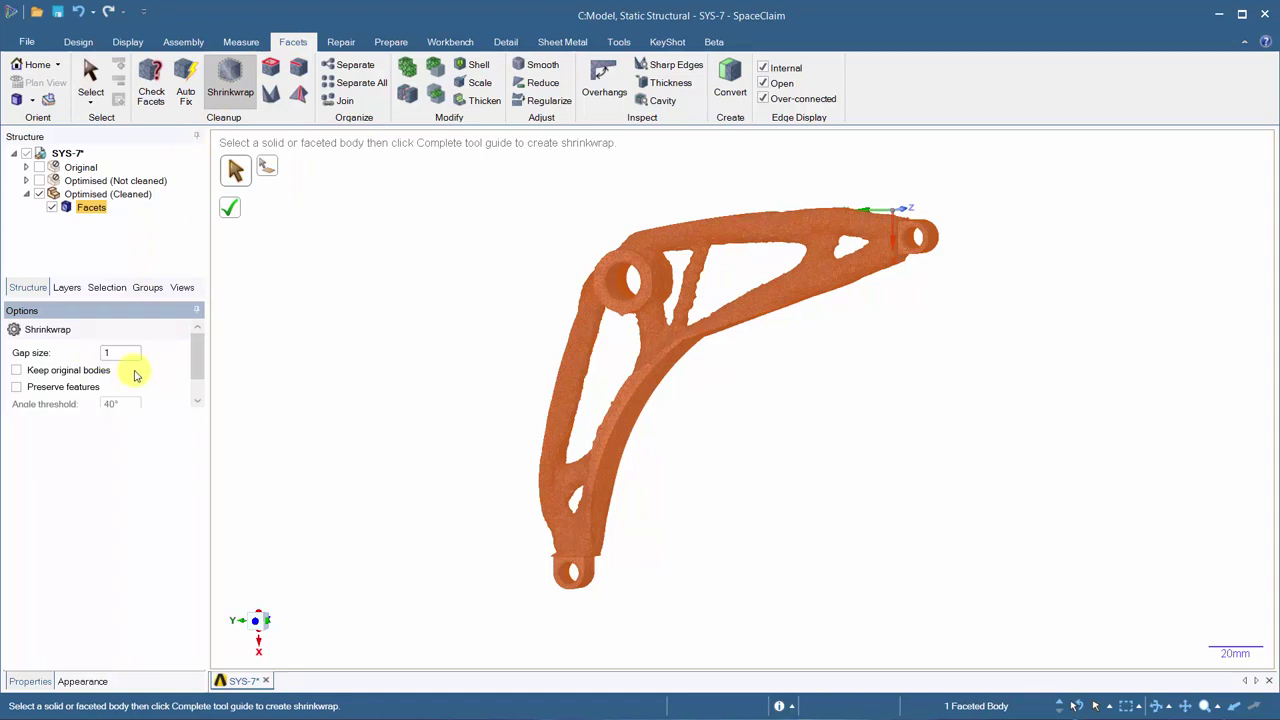
left_click(60, 386)
left_click(230, 210)
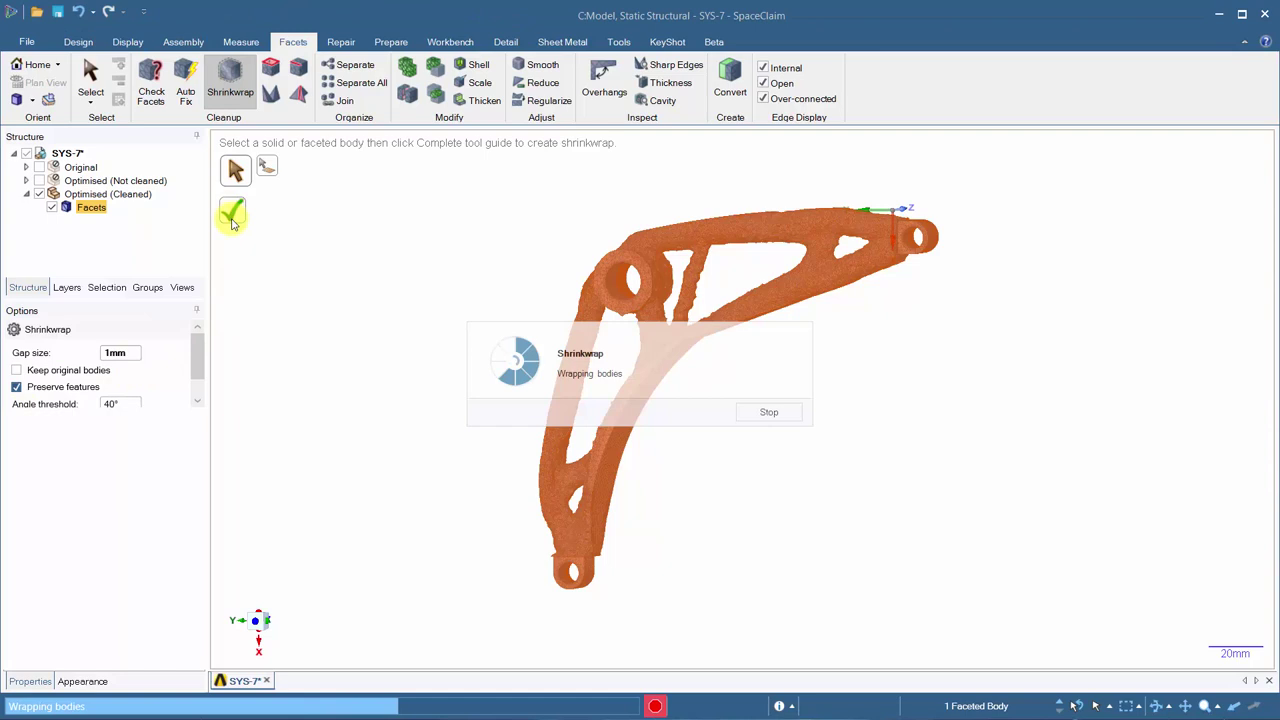
left_click(538, 66)
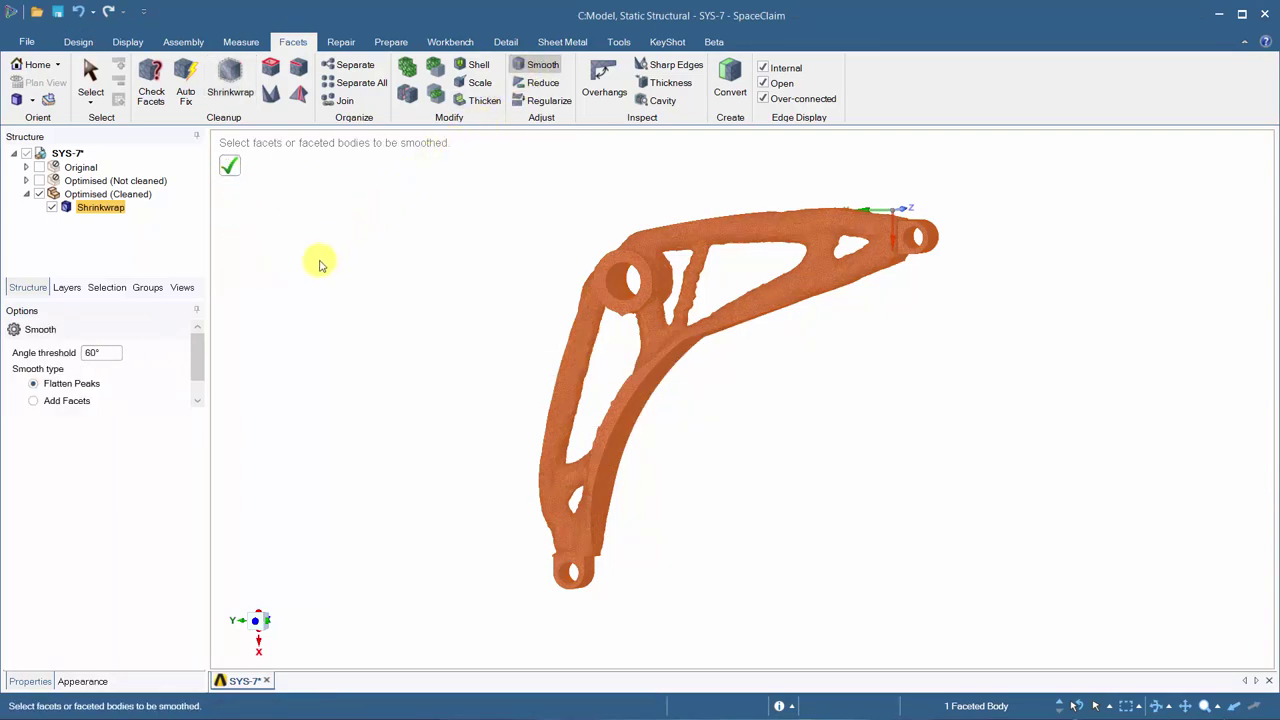
- Smooth the Shrinkwrap body using Volume Aware smoothing with a 180° angle threshold
scroll(196, 358, "down", 1)
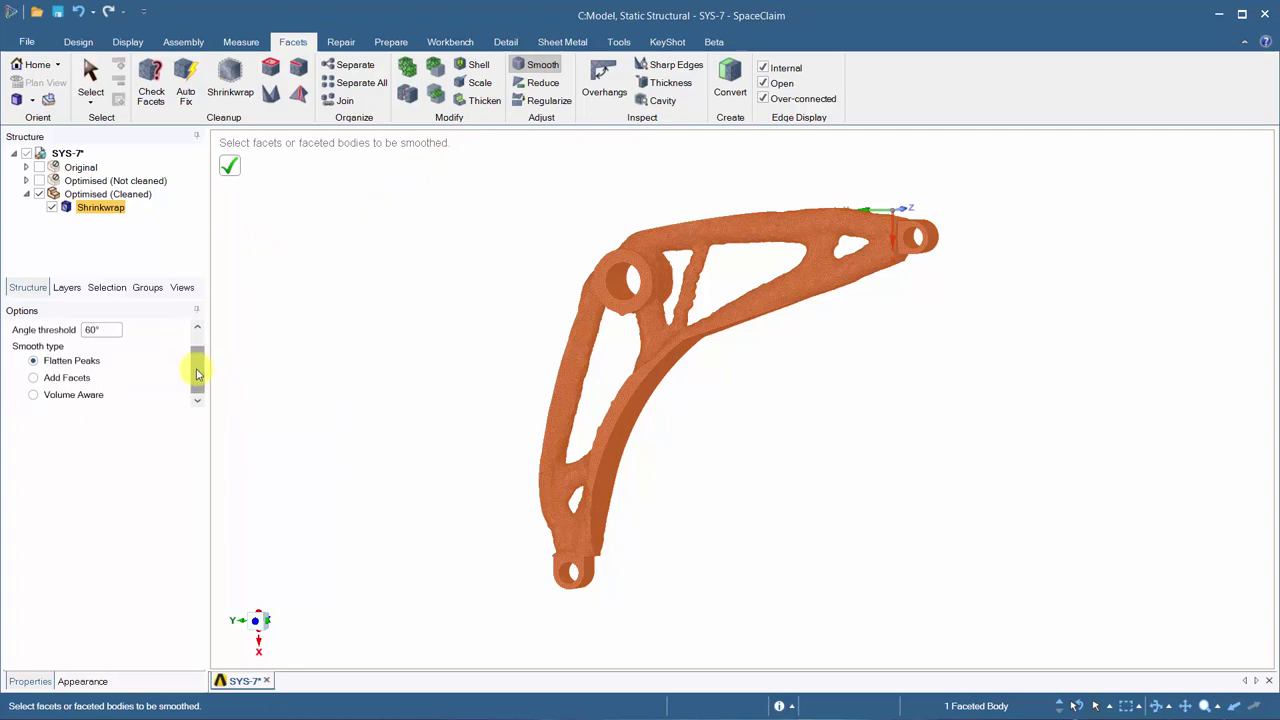
left_click(33, 396)
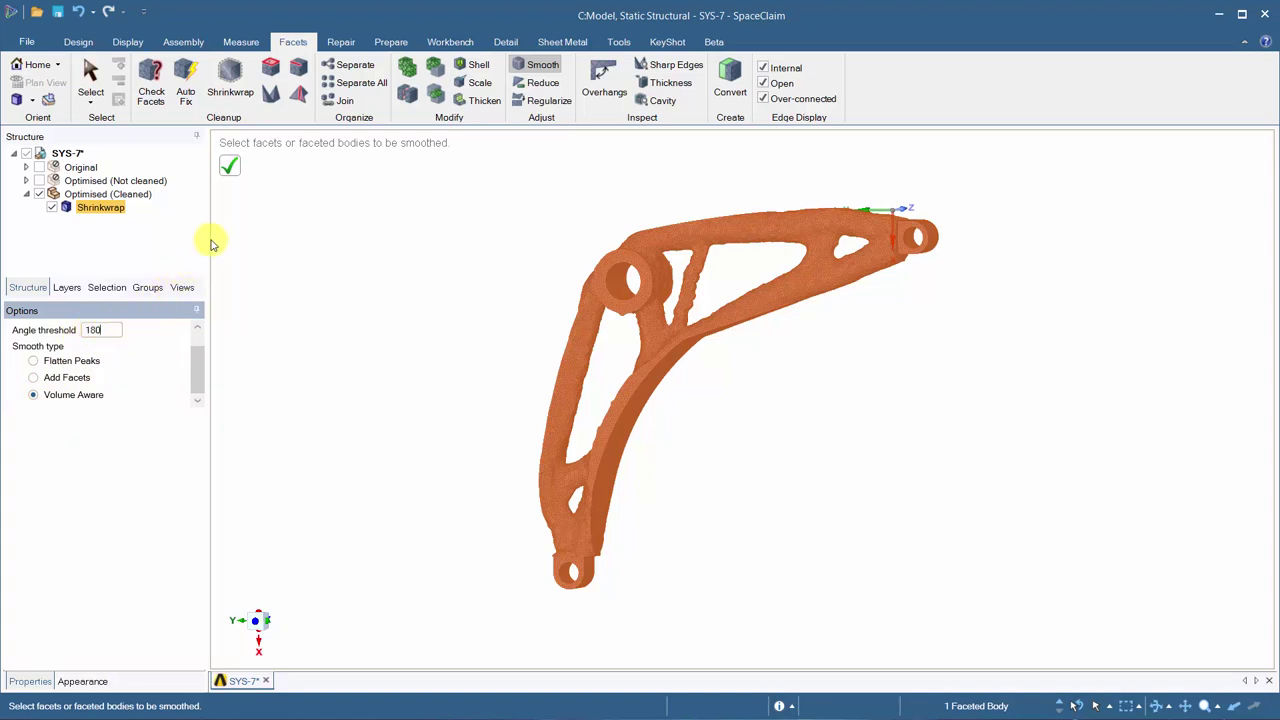
left_click(231, 174)
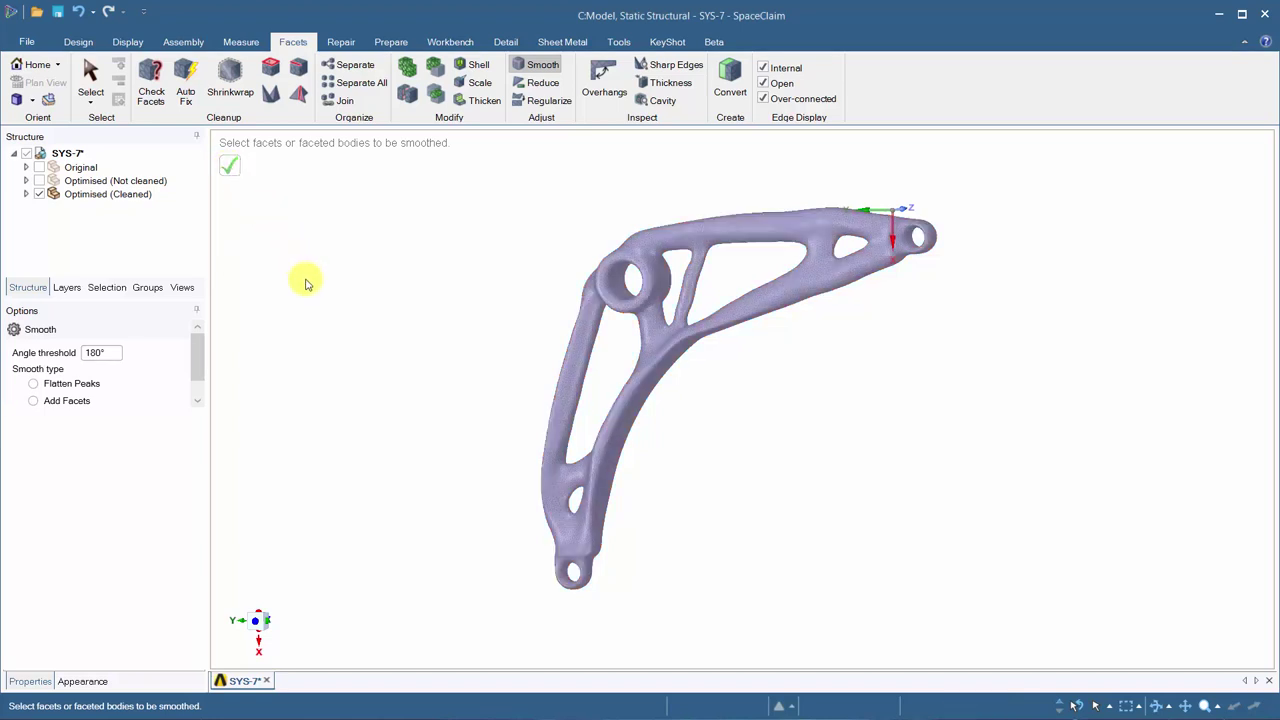
- Delete the Optimised (Not cleaned) and Original components
left_click(40, 181)
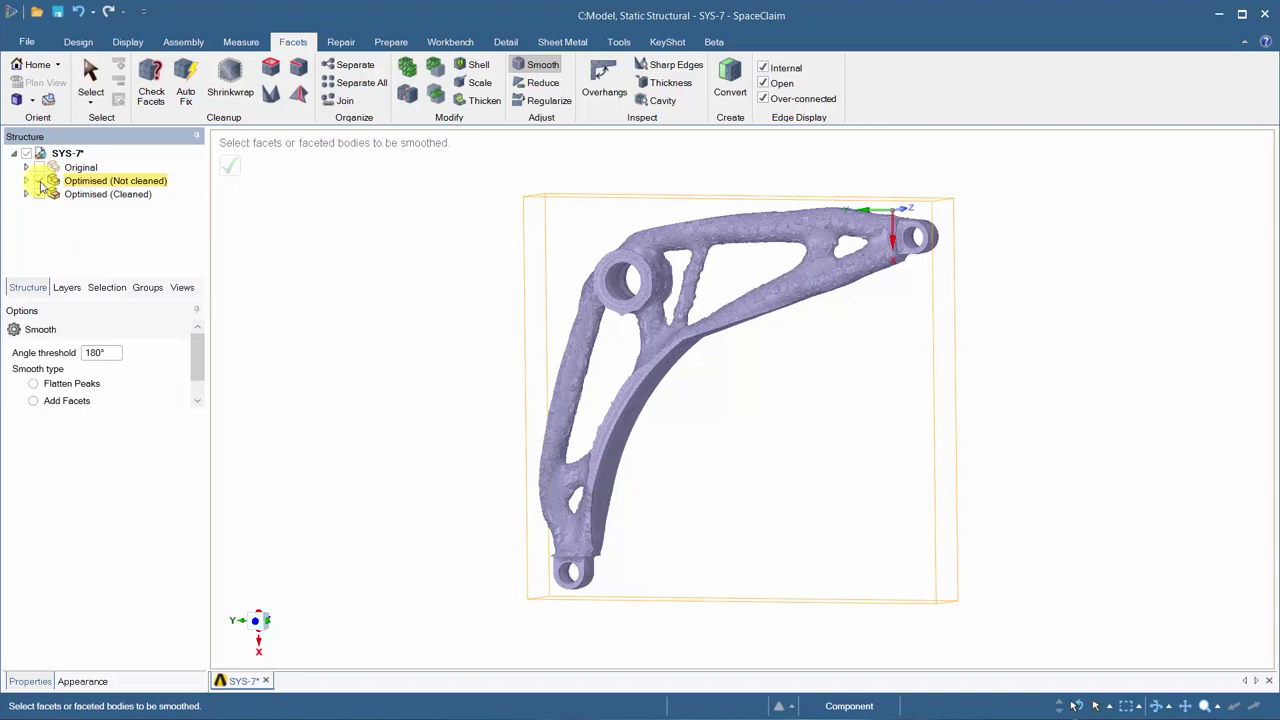
left_click(40, 183)
right_click(80, 182)
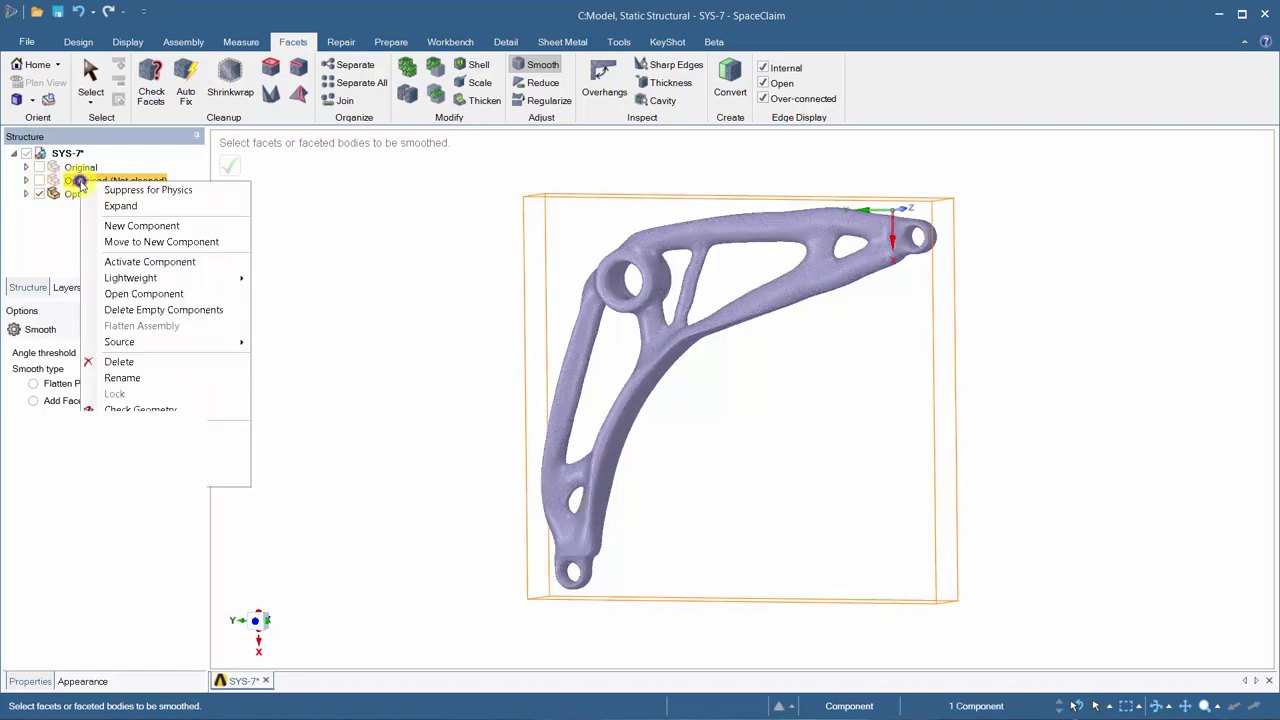
left_click(120, 362)
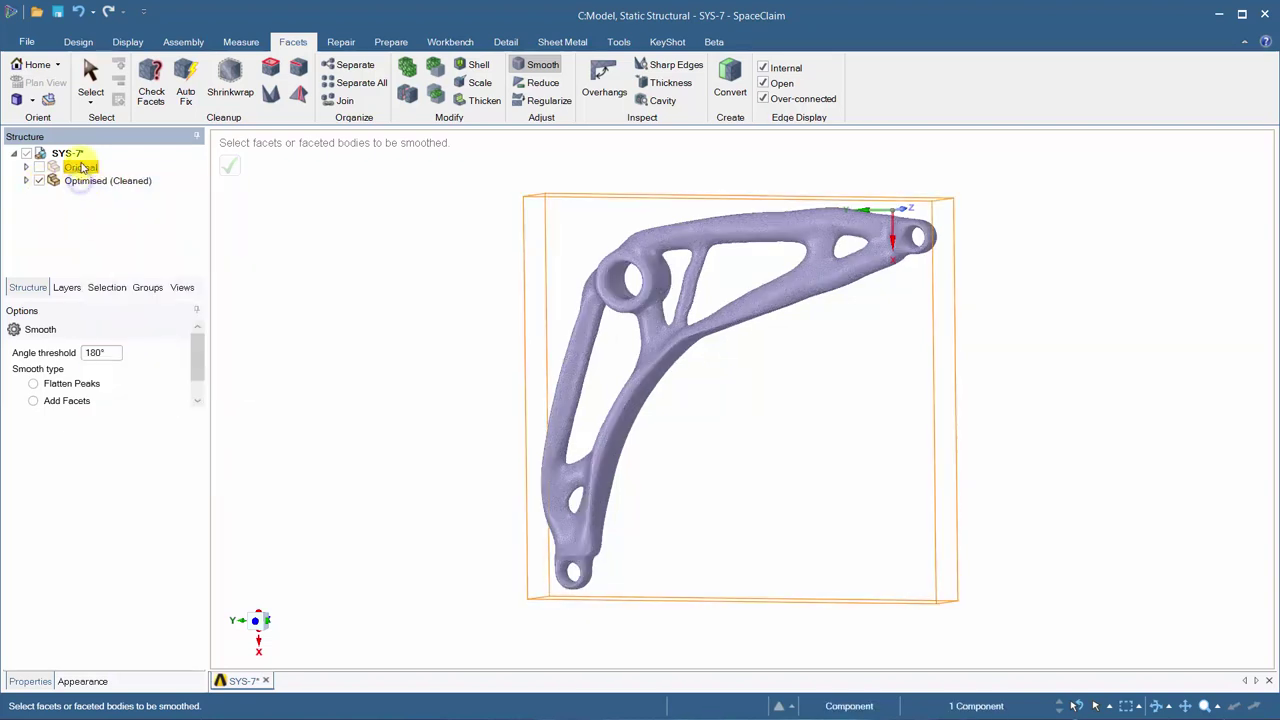
right_click(78, 166)
left_click(148, 359)
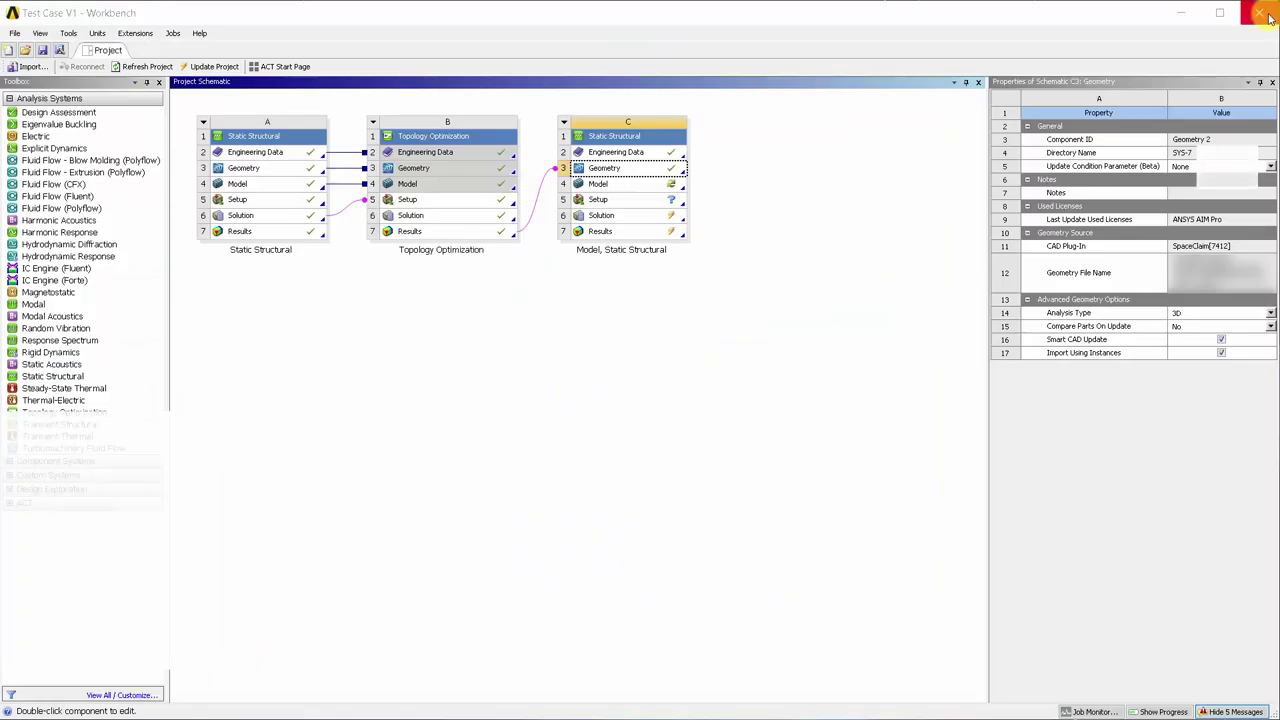
- Open the updated model in Mechanical, accepting the geometry refresh
double_click(597, 183)
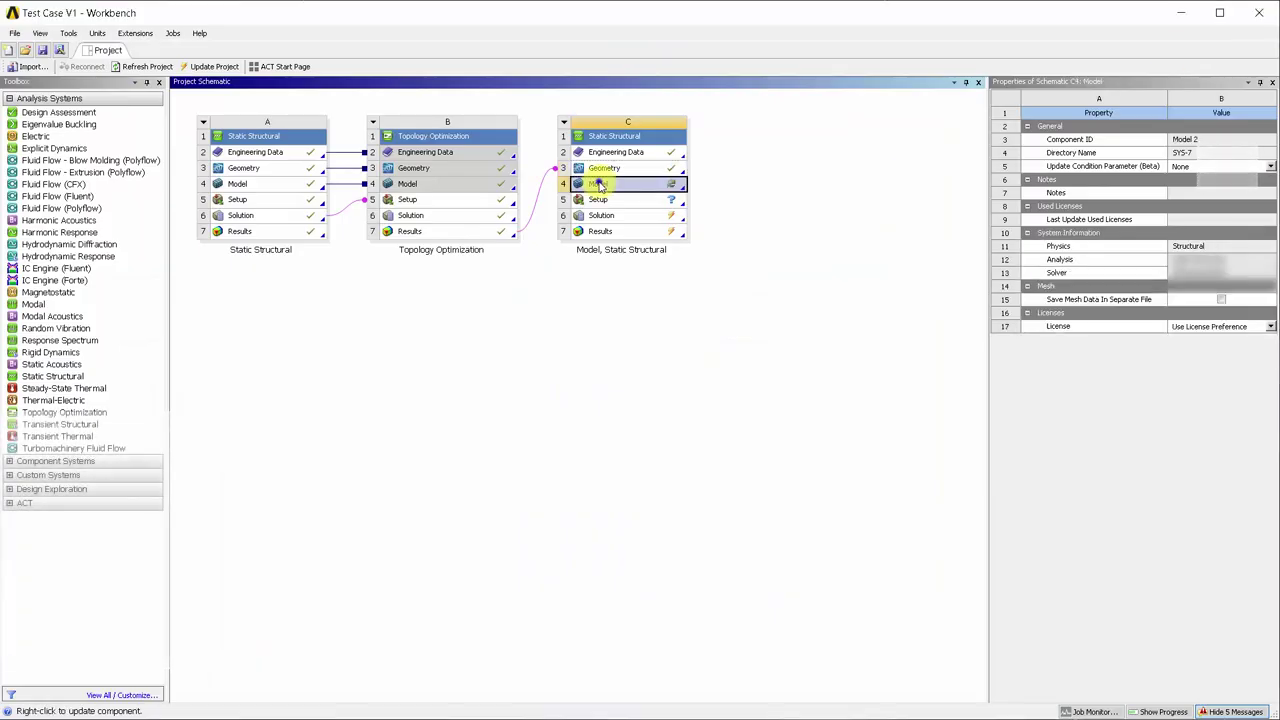
left_click(680, 404)
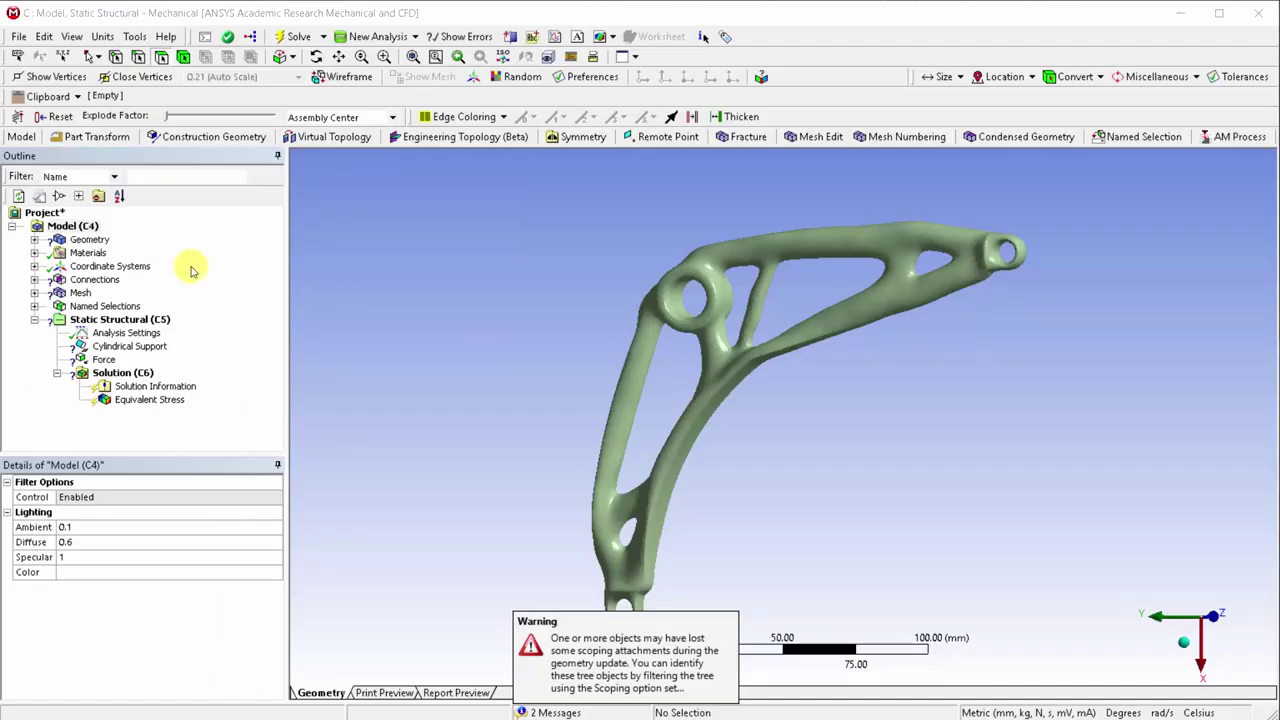
left_click(88, 240)
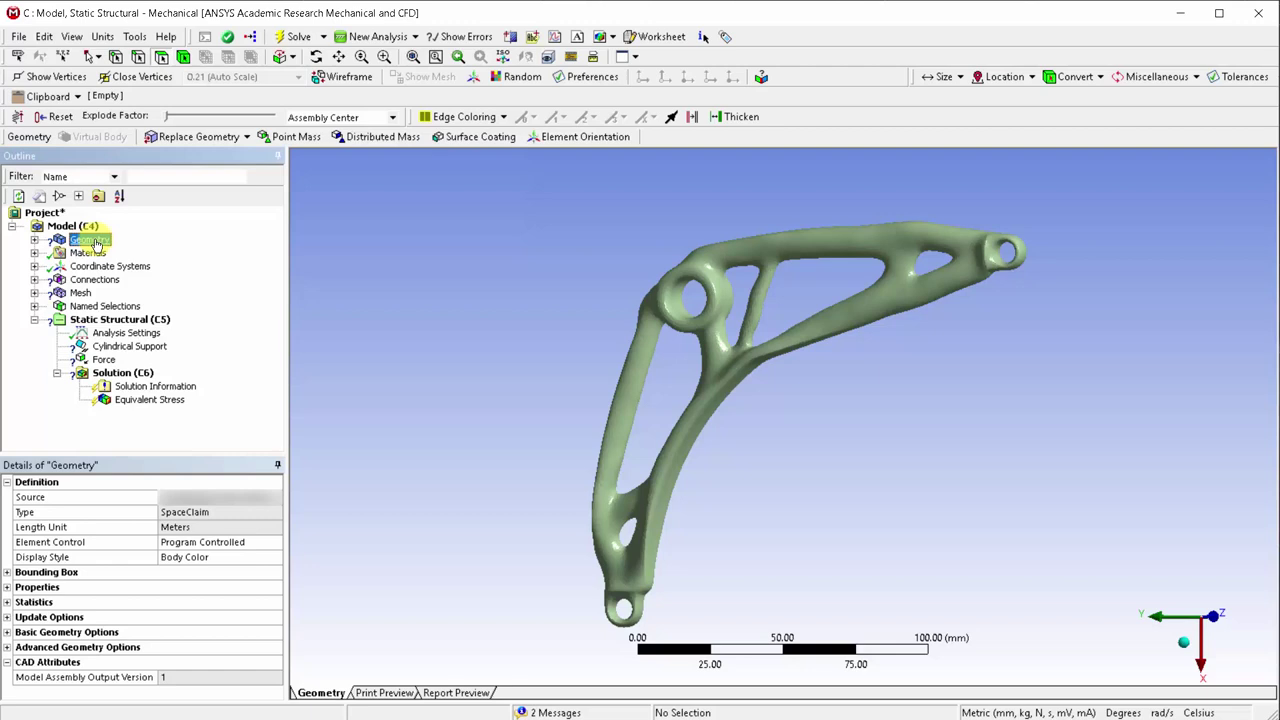
- Assign Structural Steel to the Shrinkwrap body and select the Longitudinal - Ground spring
left_click(35, 240)
left_click(110, 253)
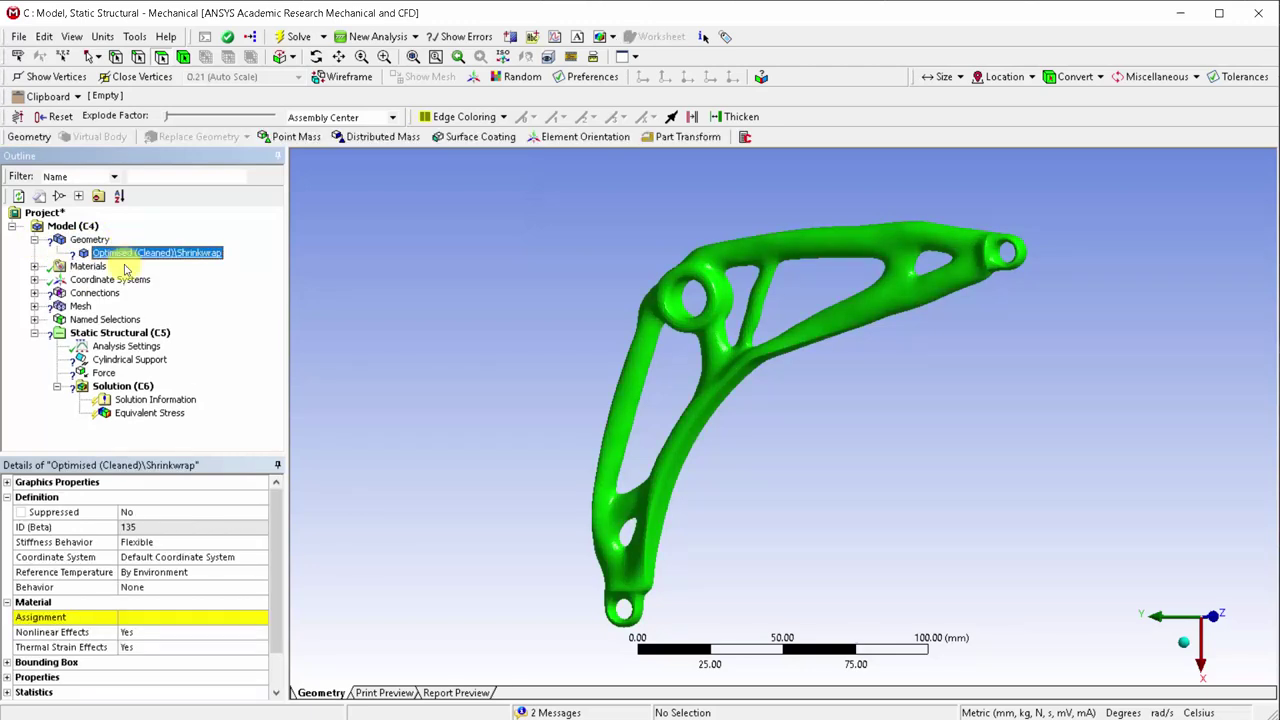
left_click(218, 617)
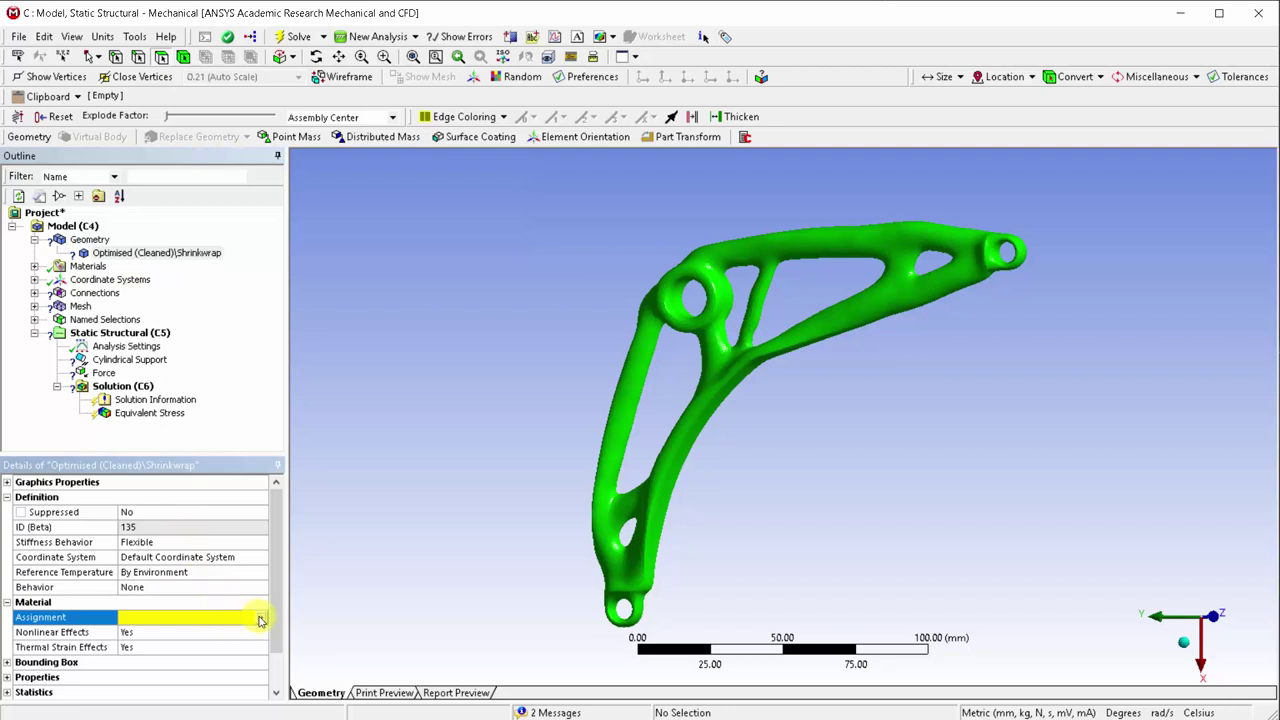
left_click(260, 621)
left_click(296, 658)
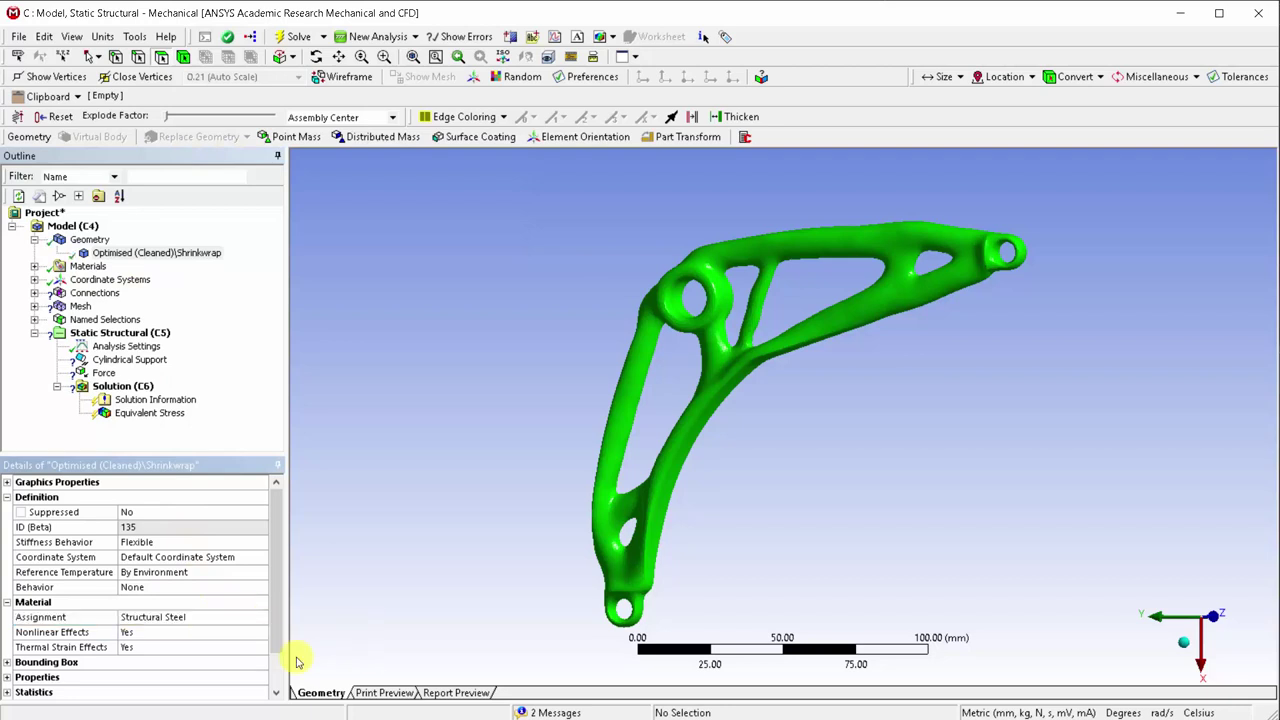
left_click(33, 293)
left_click(135, 320)
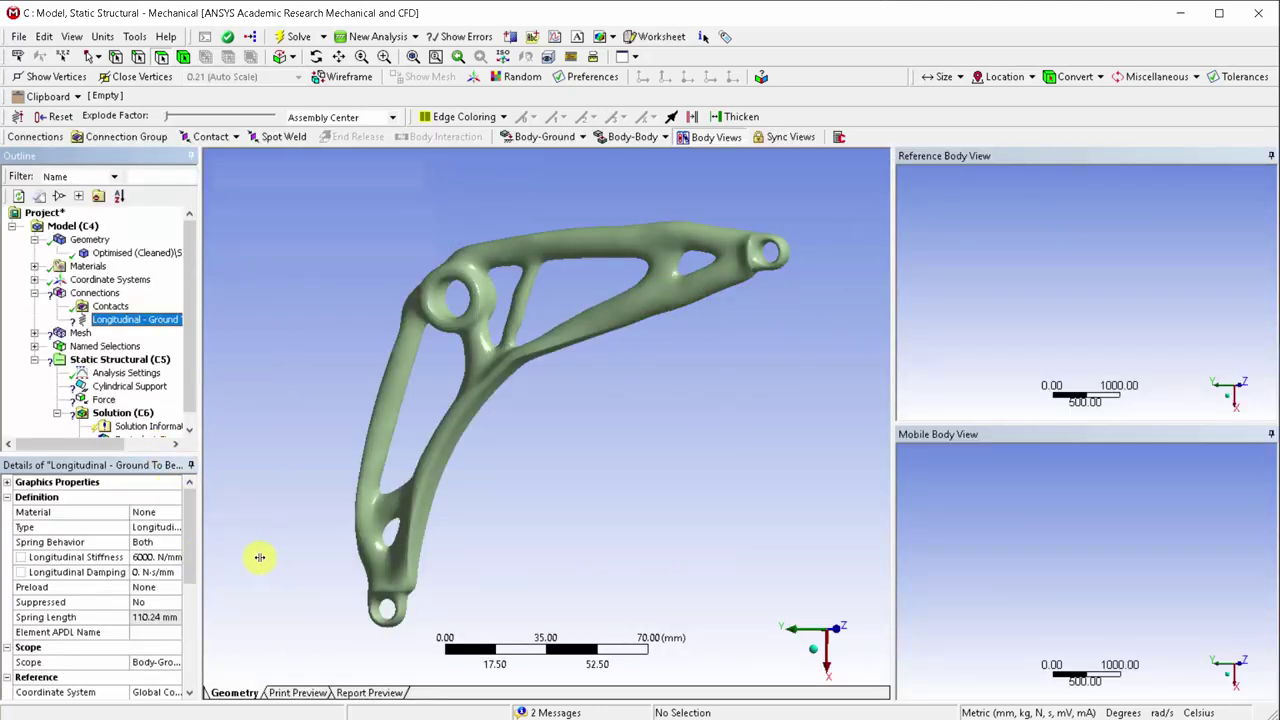
- Scope the spring's Mobile end by Named Selection to the Spring selection
left_click_drag(259, 557, 260, 557)
scroll(250, 570, "down", 3)
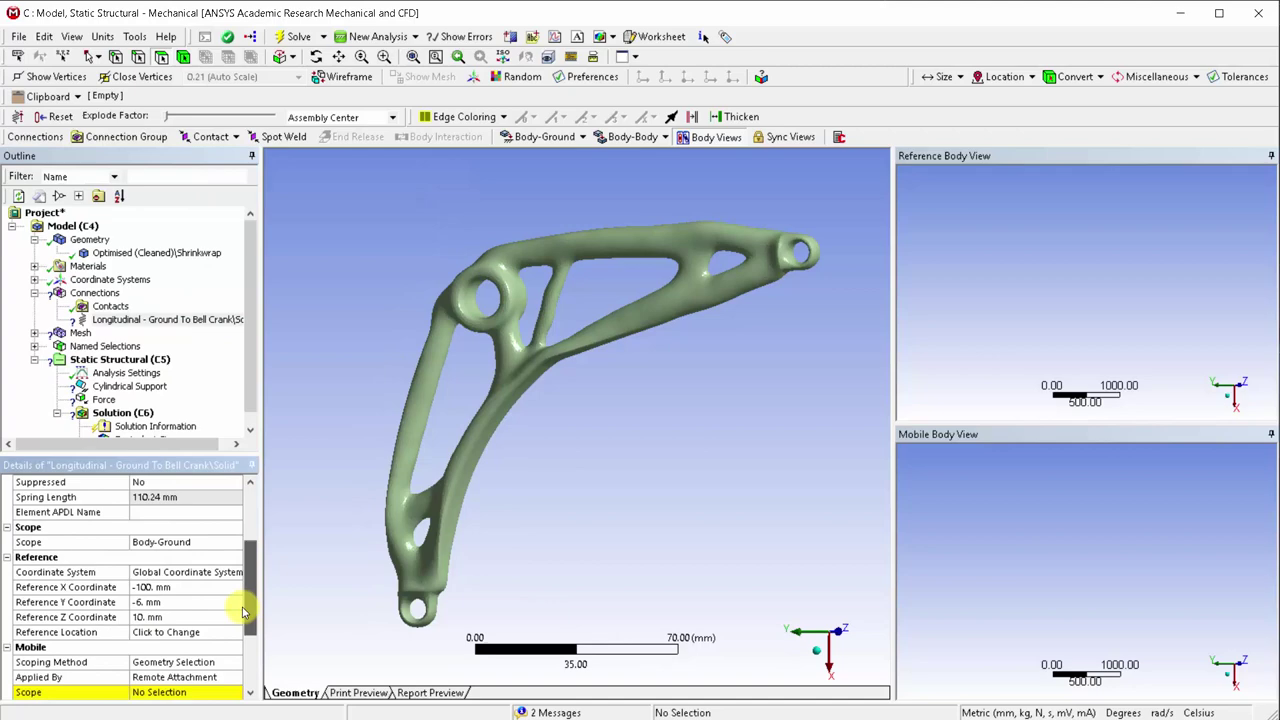
scroll(240, 608, "down", 2)
left_click(200, 587)
left_click(210, 610)
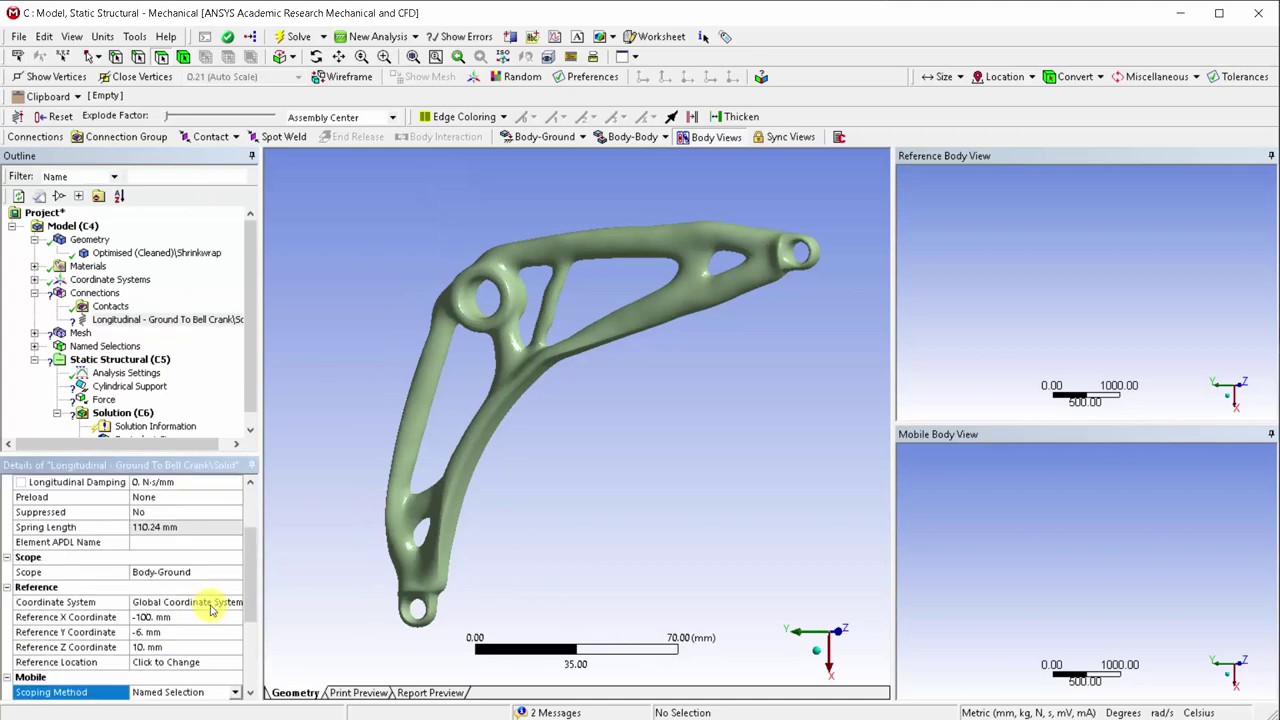
scroll(234, 604, "down", 1)
left_click(235, 604)
left_click(193, 636)
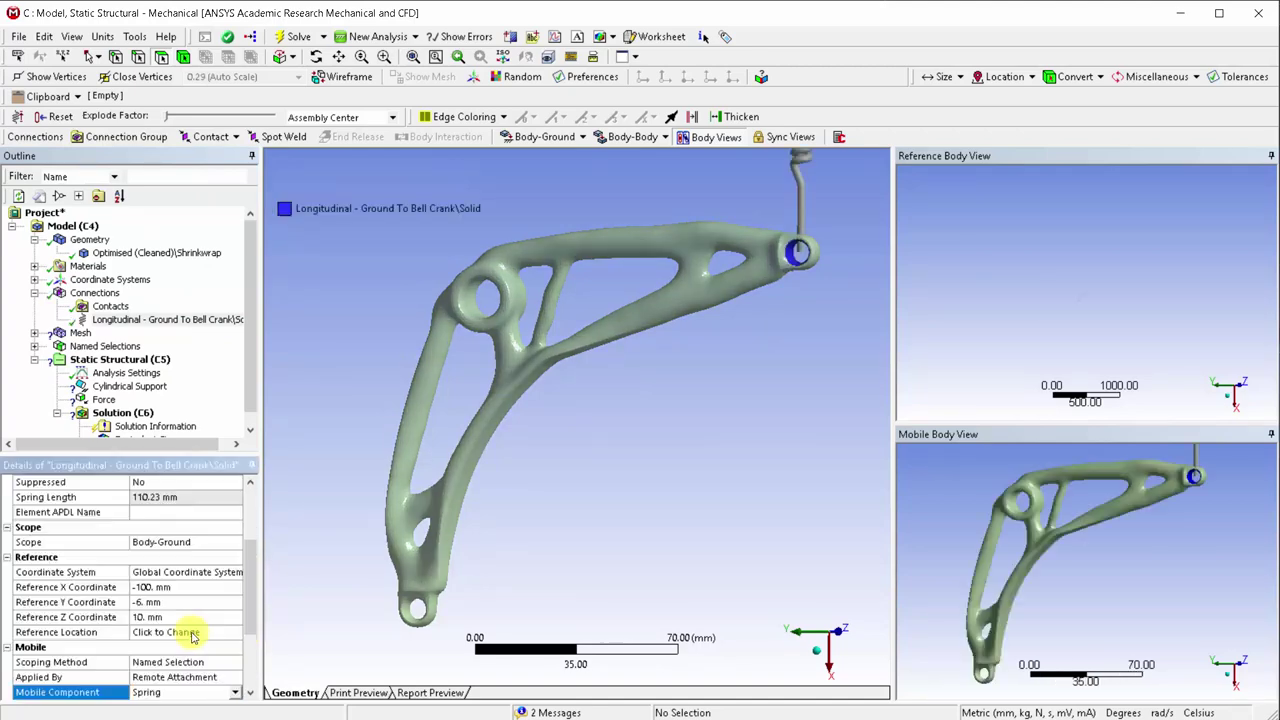
left_click(34, 292)
- Delete the Face Sizing control from the Mesh branch
left_click(34, 239)
left_click(34, 292)
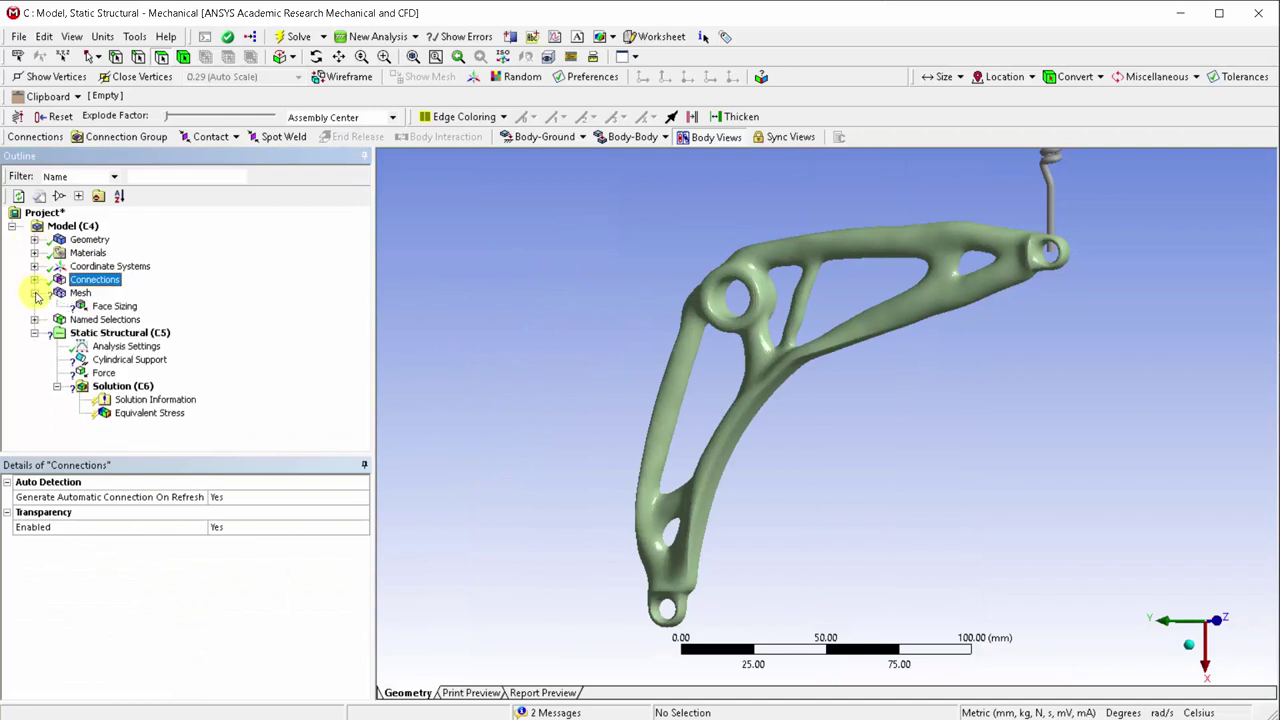
left_click(112, 307)
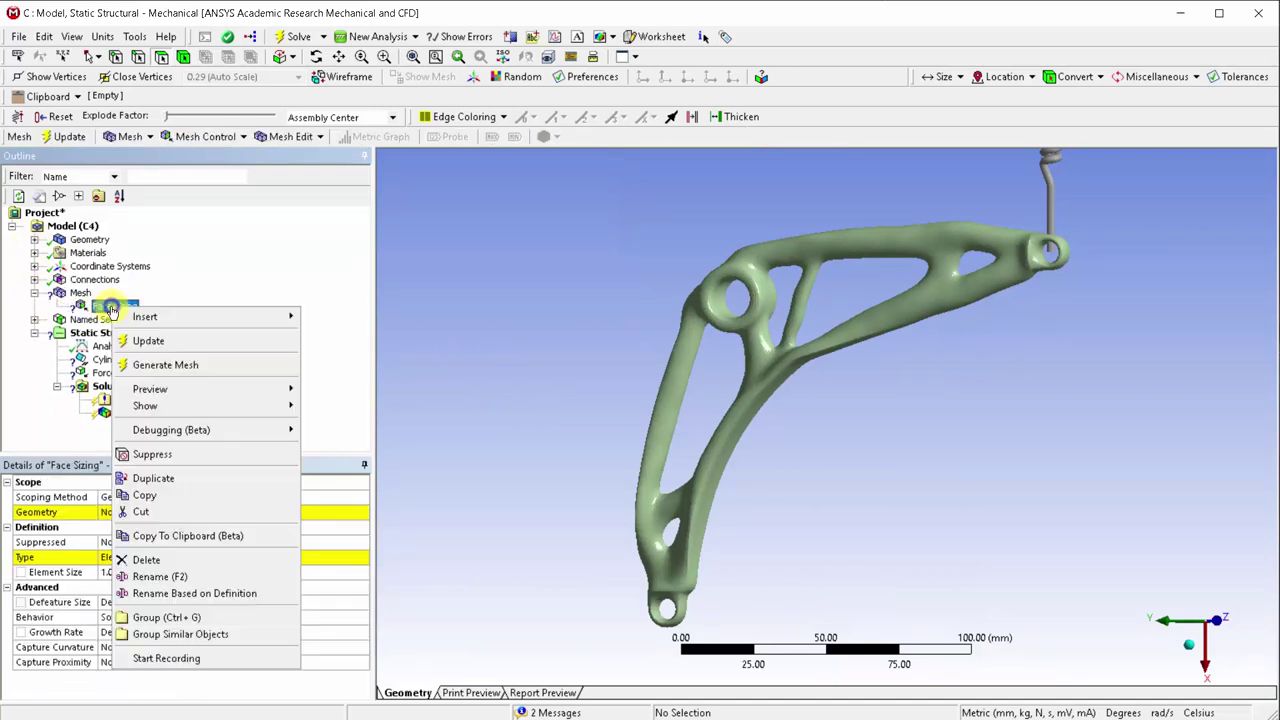
left_click(190, 562)
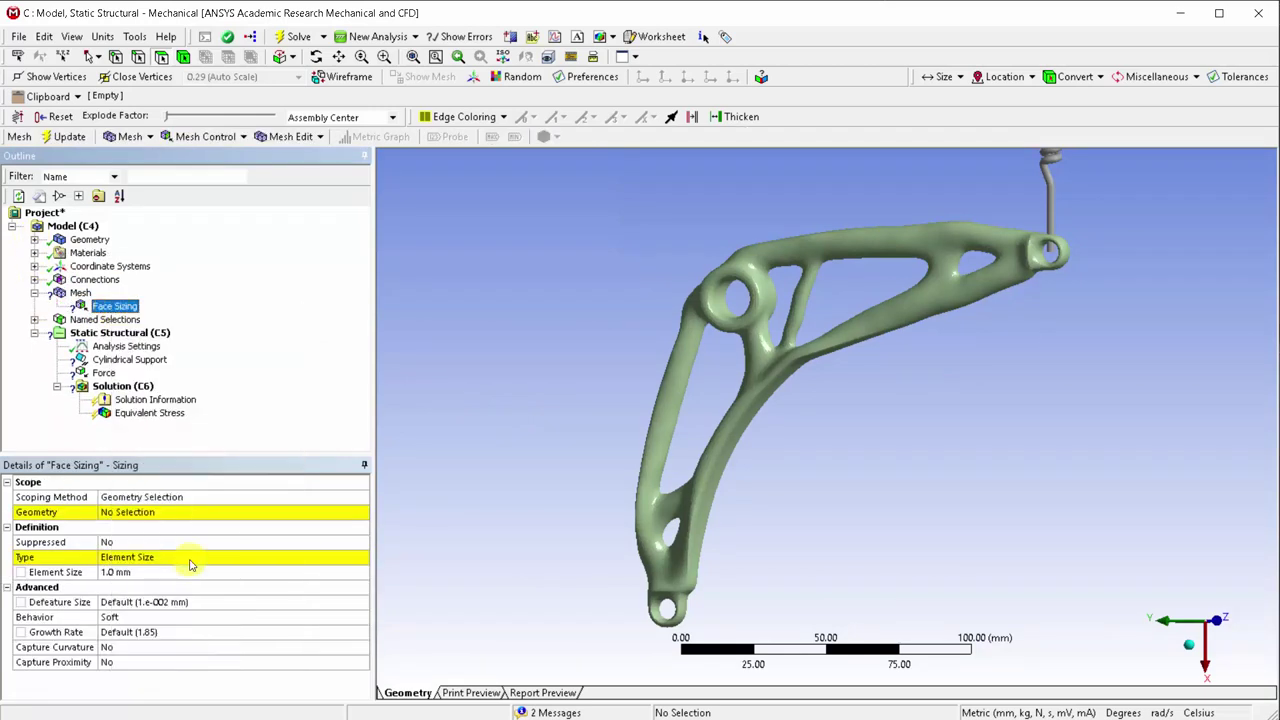
left_click(860, 531)
- Add a Cartesian meshing method control scoped to the bracket body
left_click(85, 293)
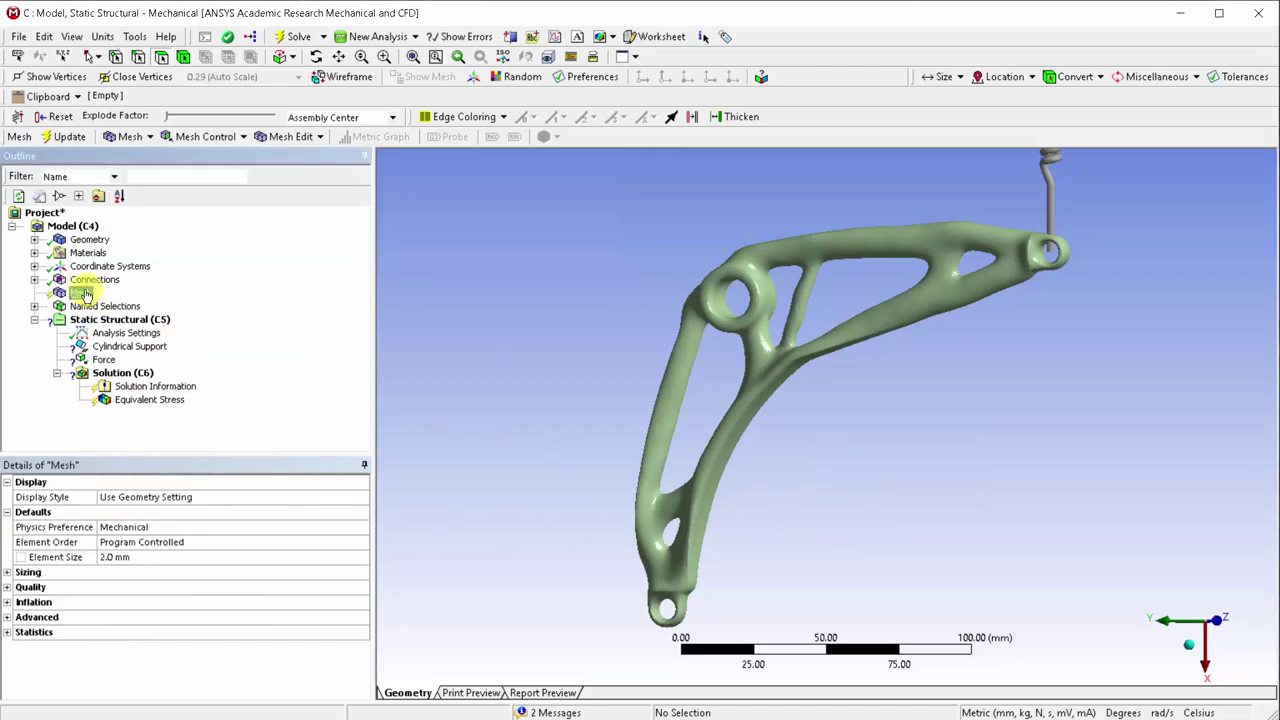
right_click(85, 293)
mouse_move(105, 297)
left_click(333, 300)
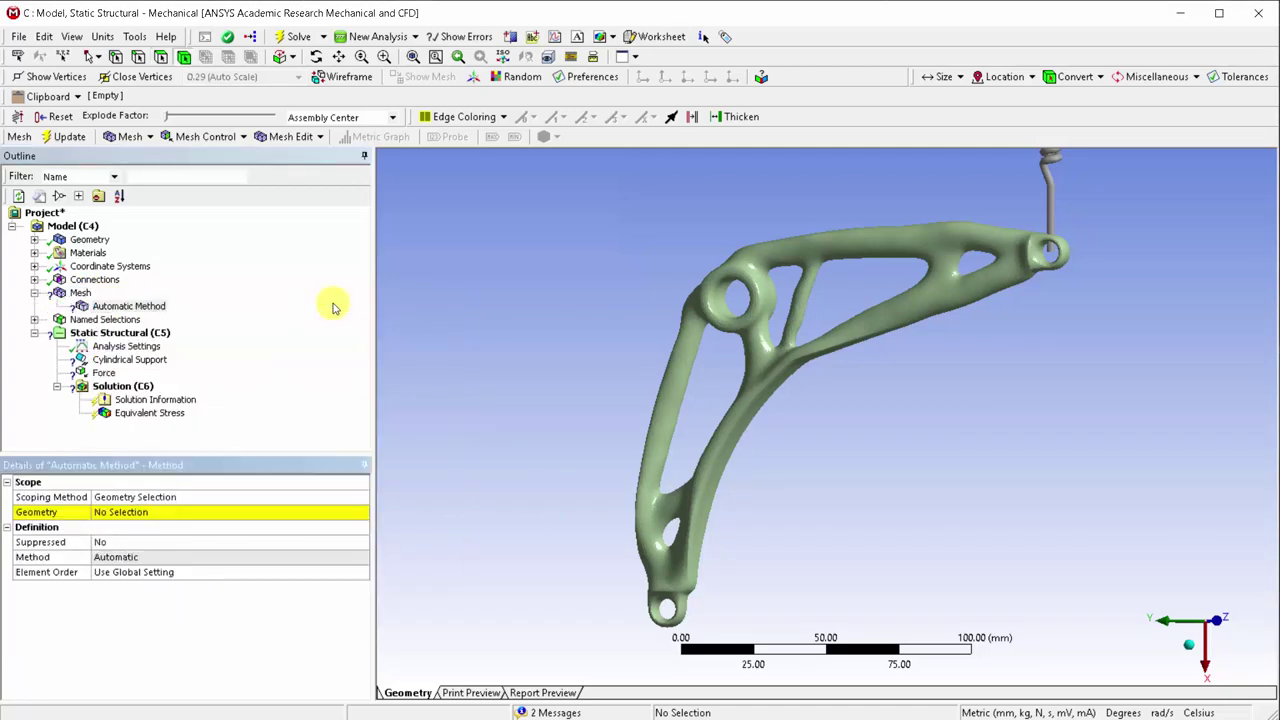
left_click(688, 346)
left_click(143, 512)
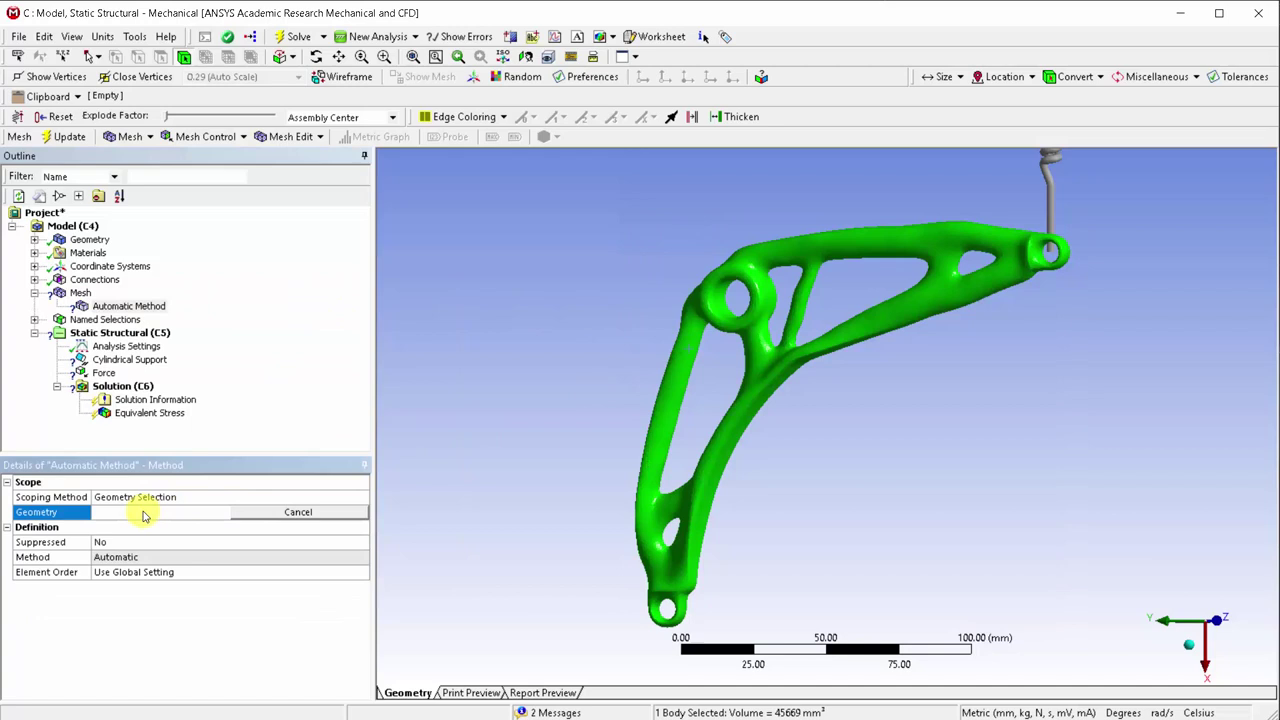
left_click(143, 512)
left_click(289, 557)
left_click(361, 557)
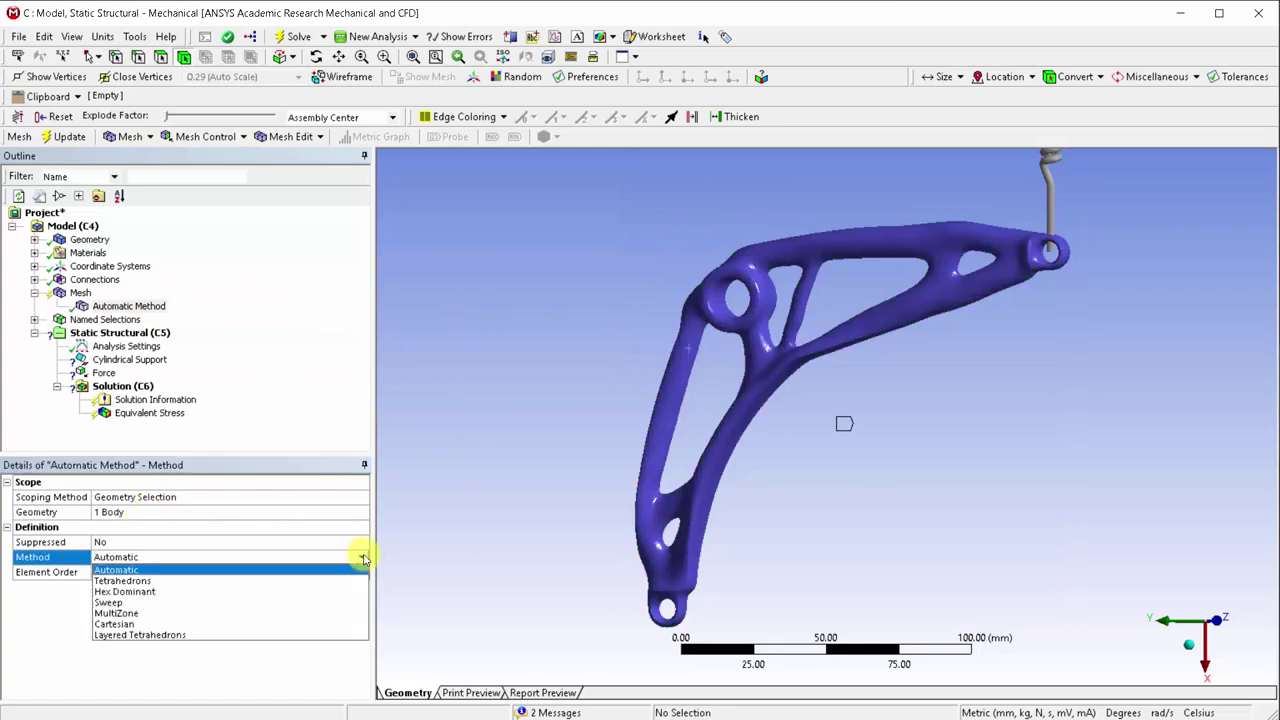
left_click(285, 623)
- Generate the Body Fitted Cartesian mesh on the bracket and collapse the Mesh branch
left_click(78, 295)
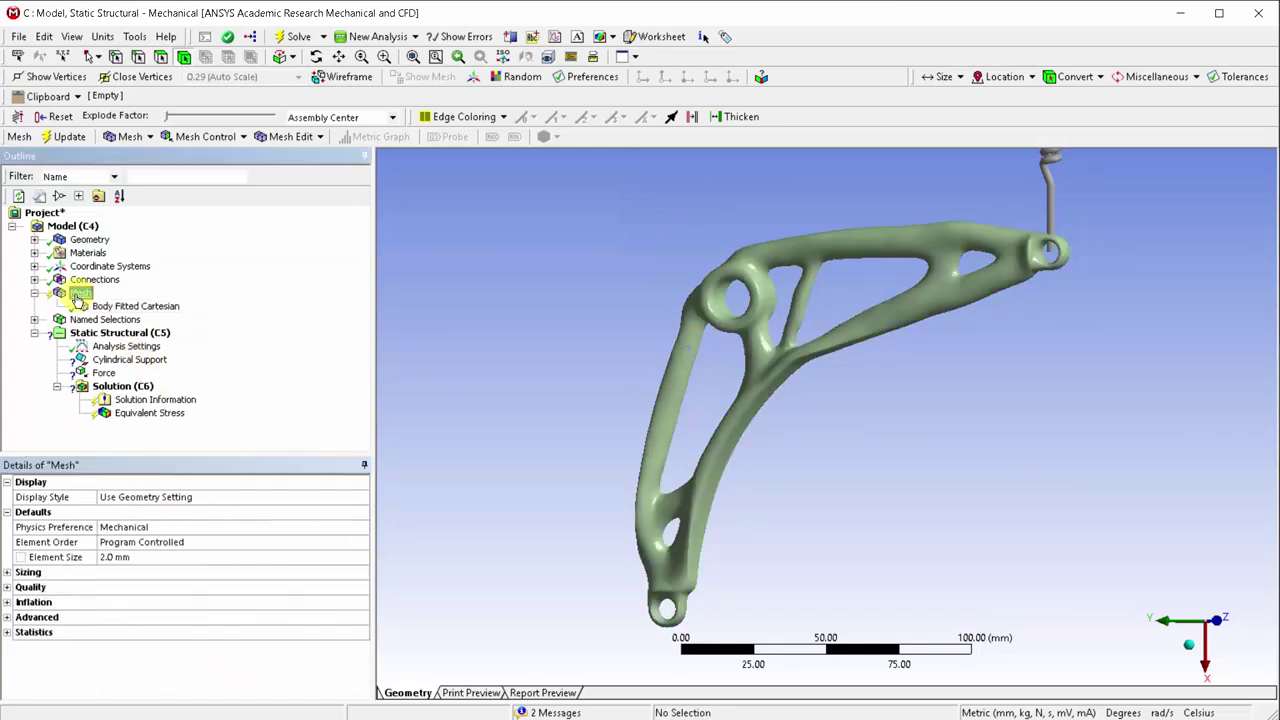
right_click(78, 299)
left_click(130, 352)
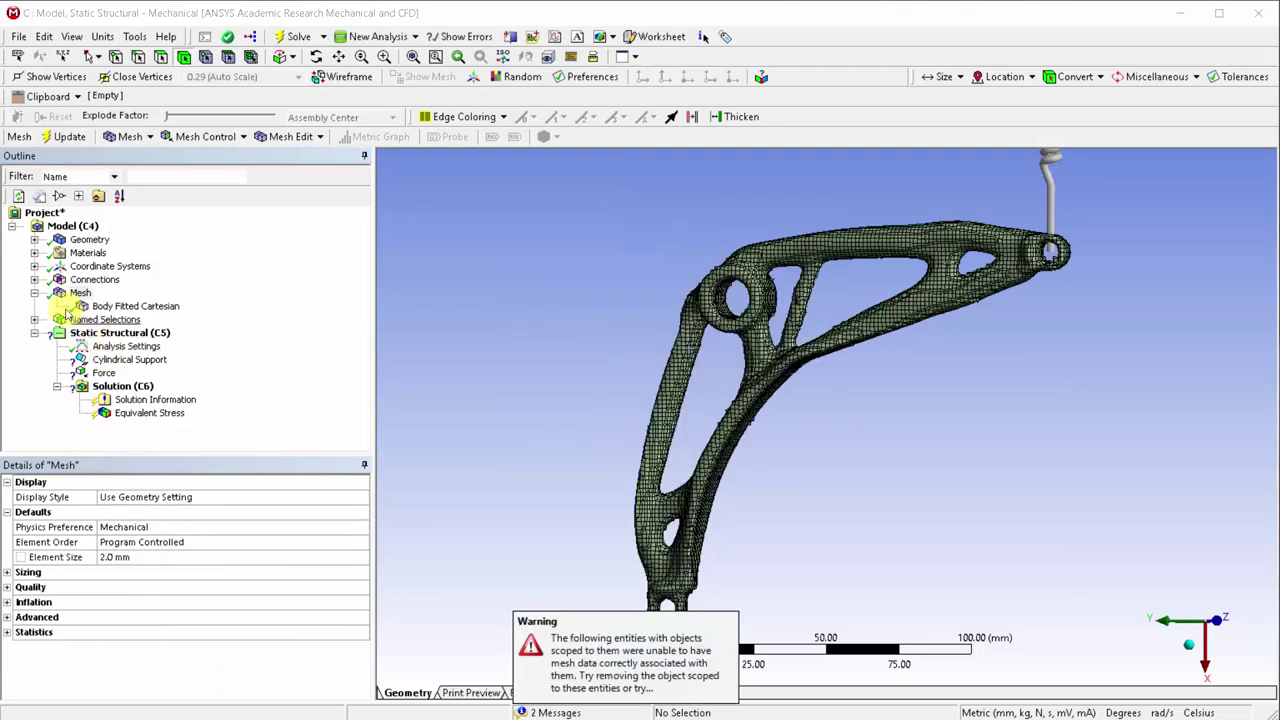
left_click(34, 293)
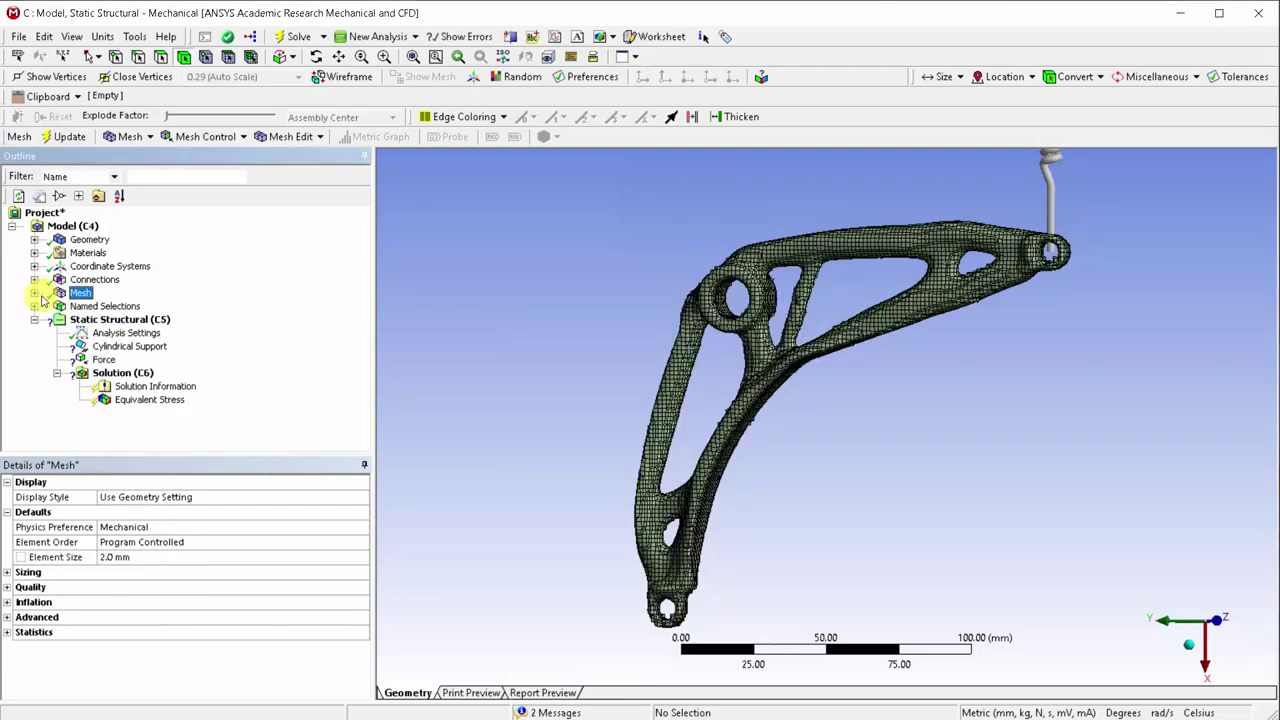
- Scope the existing Force to the Actuator named selection
left_click(104, 360)
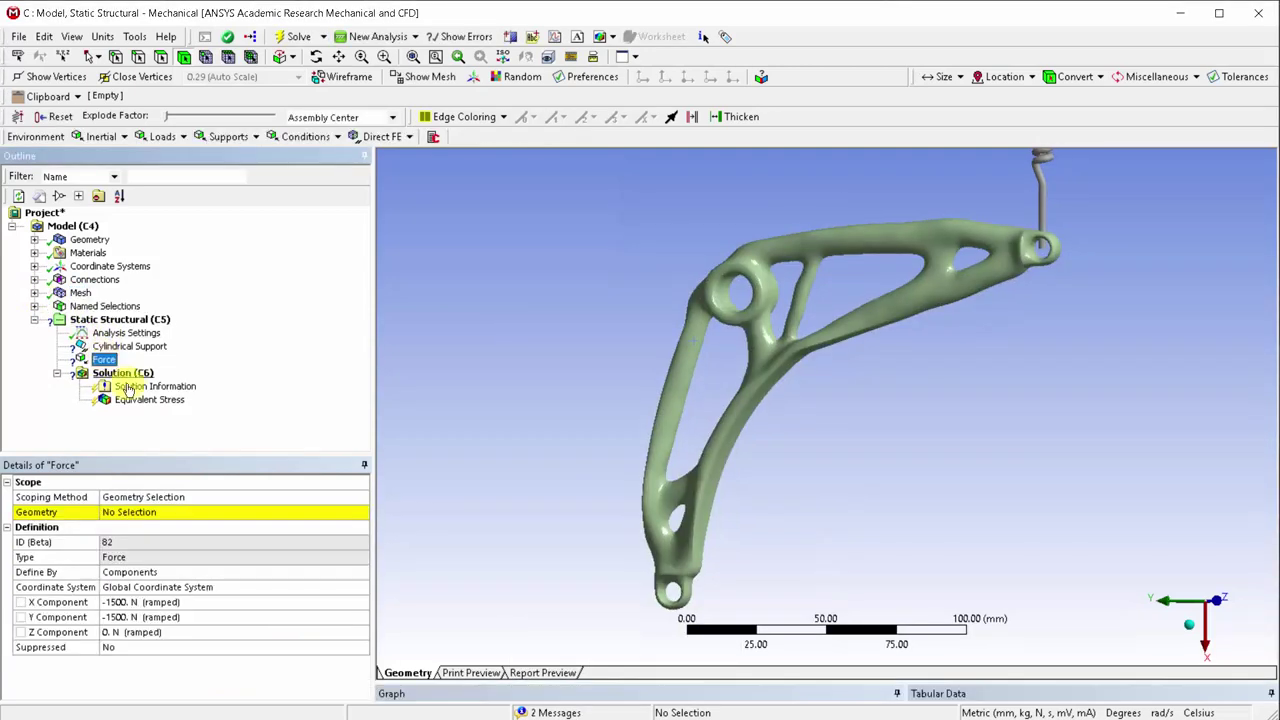
left_click(339, 500)
left_click(363, 502)
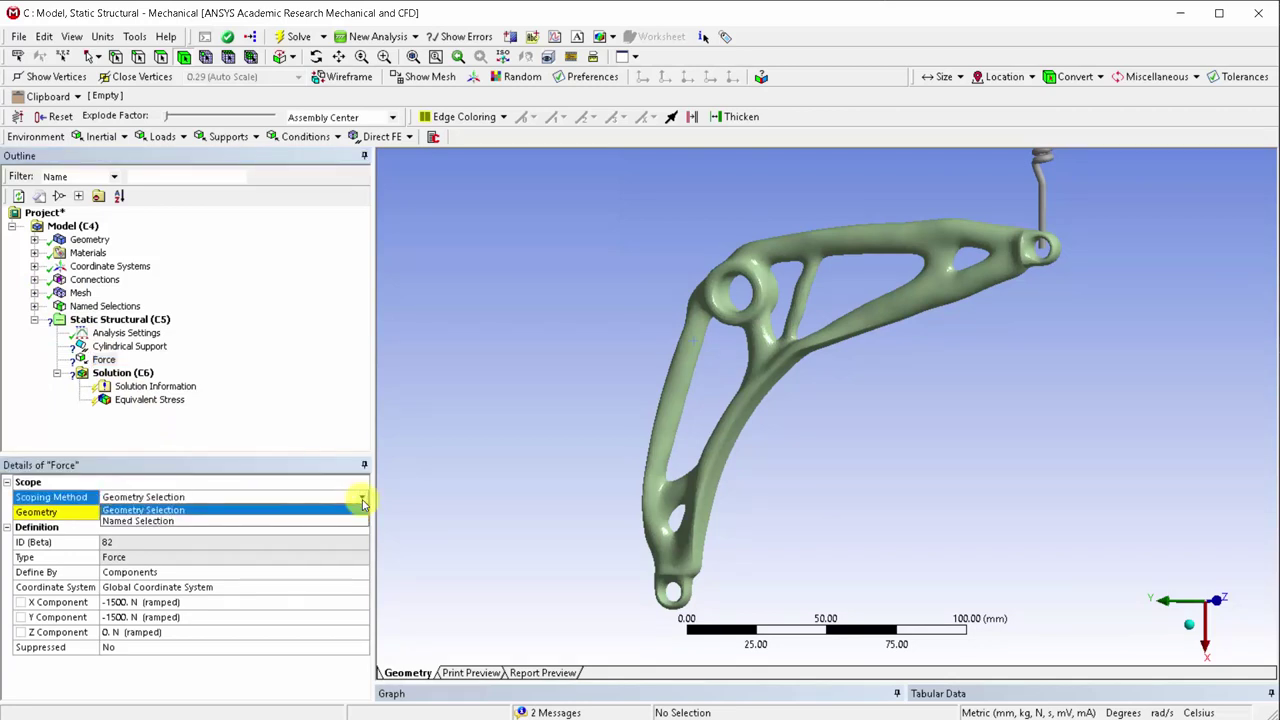
left_click(335, 521)
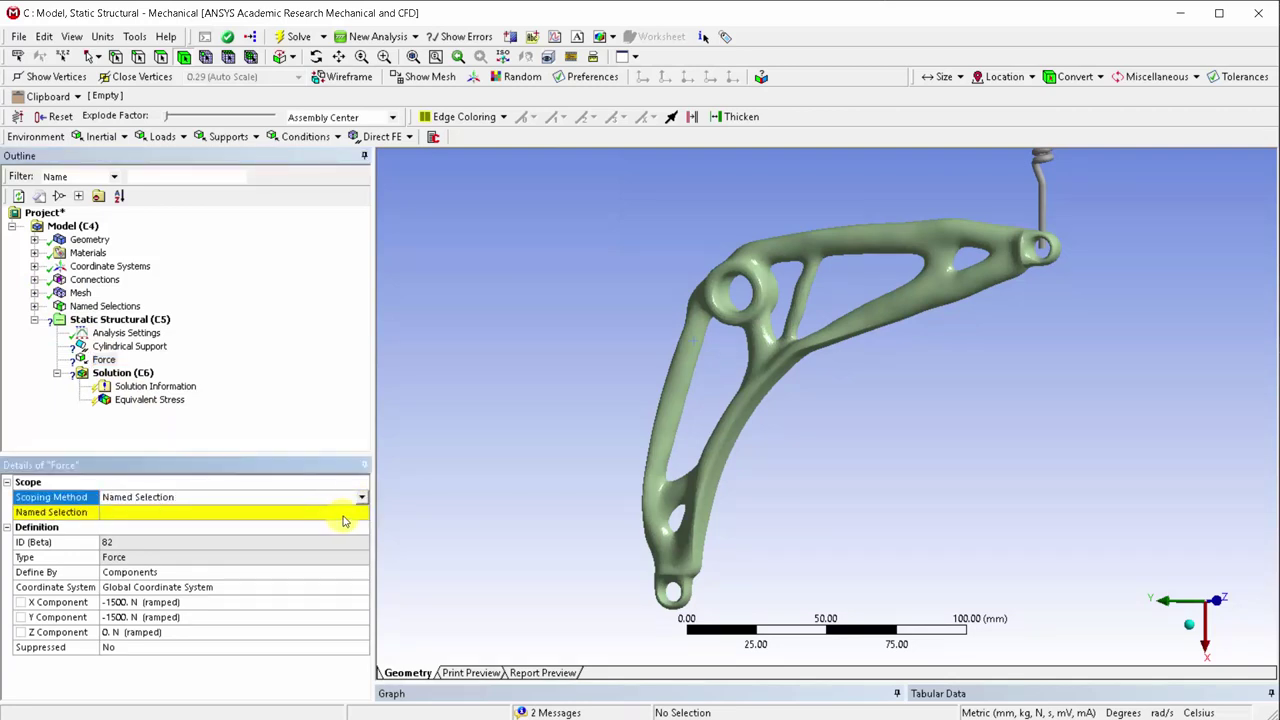
left_click(343, 516)
left_click(362, 512)
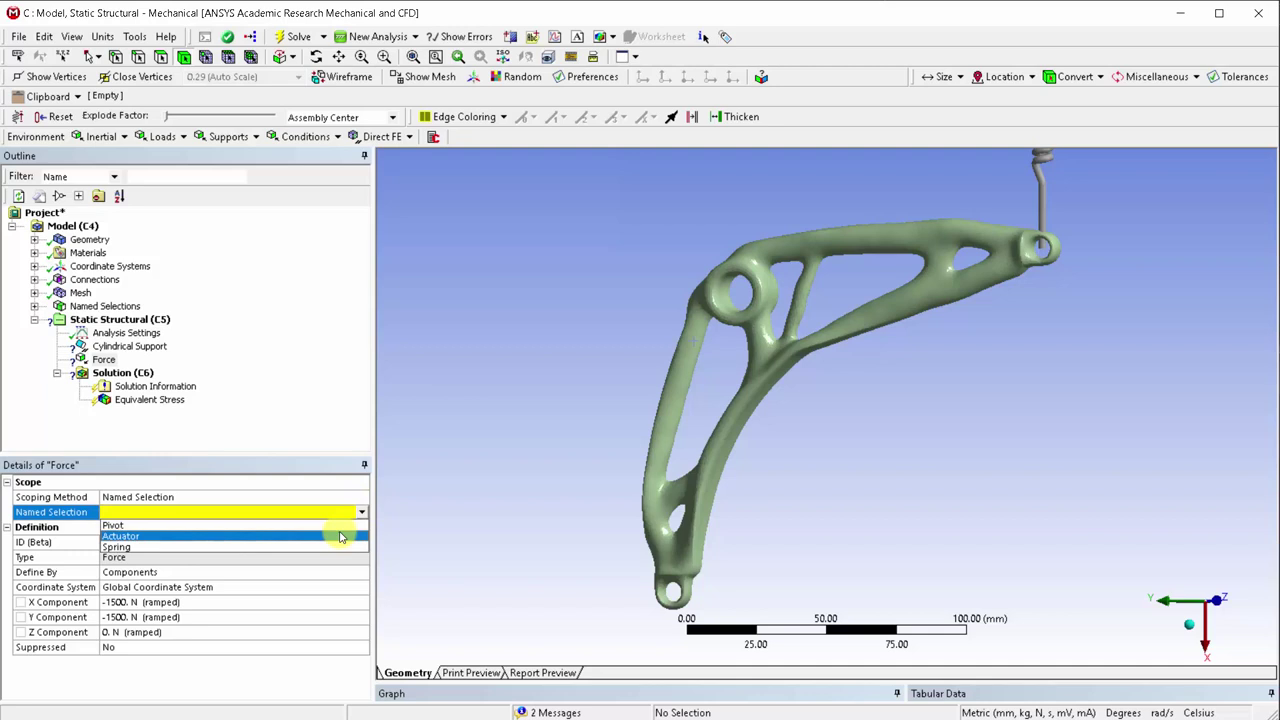
left_click(339, 537)
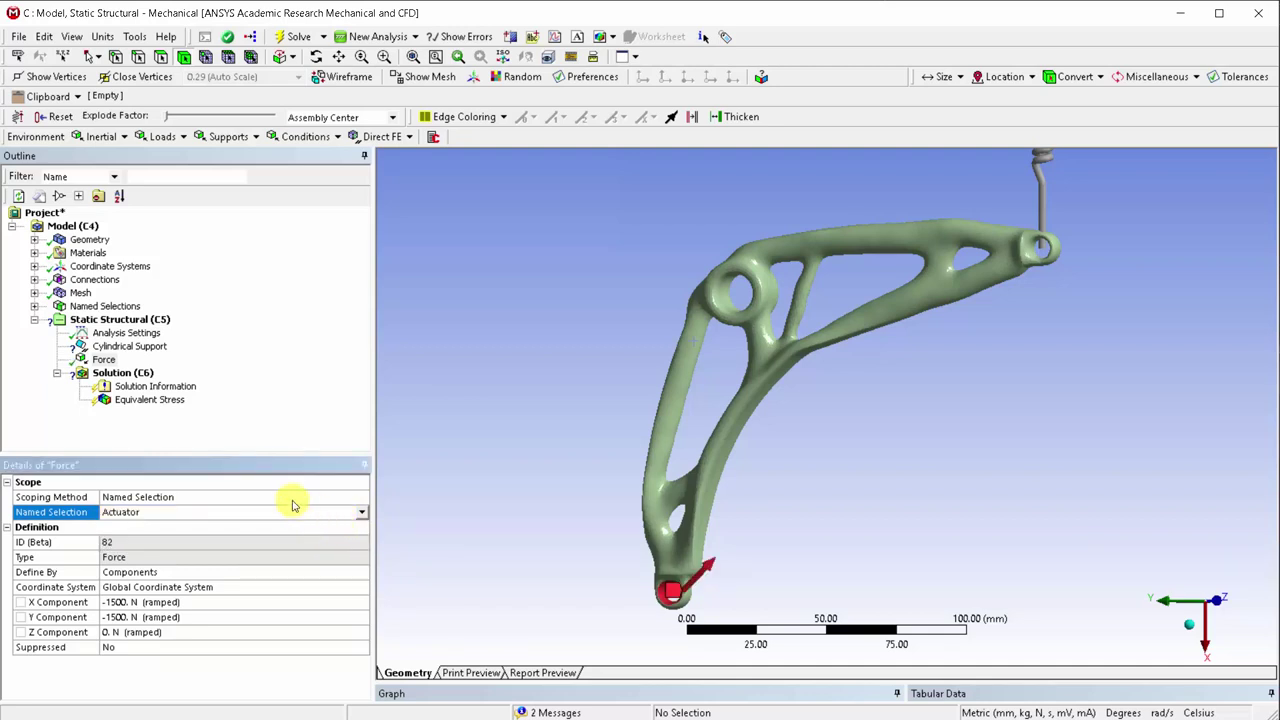
- Delete the Cylindrical Support and confirm the removal
left_click(148, 348)
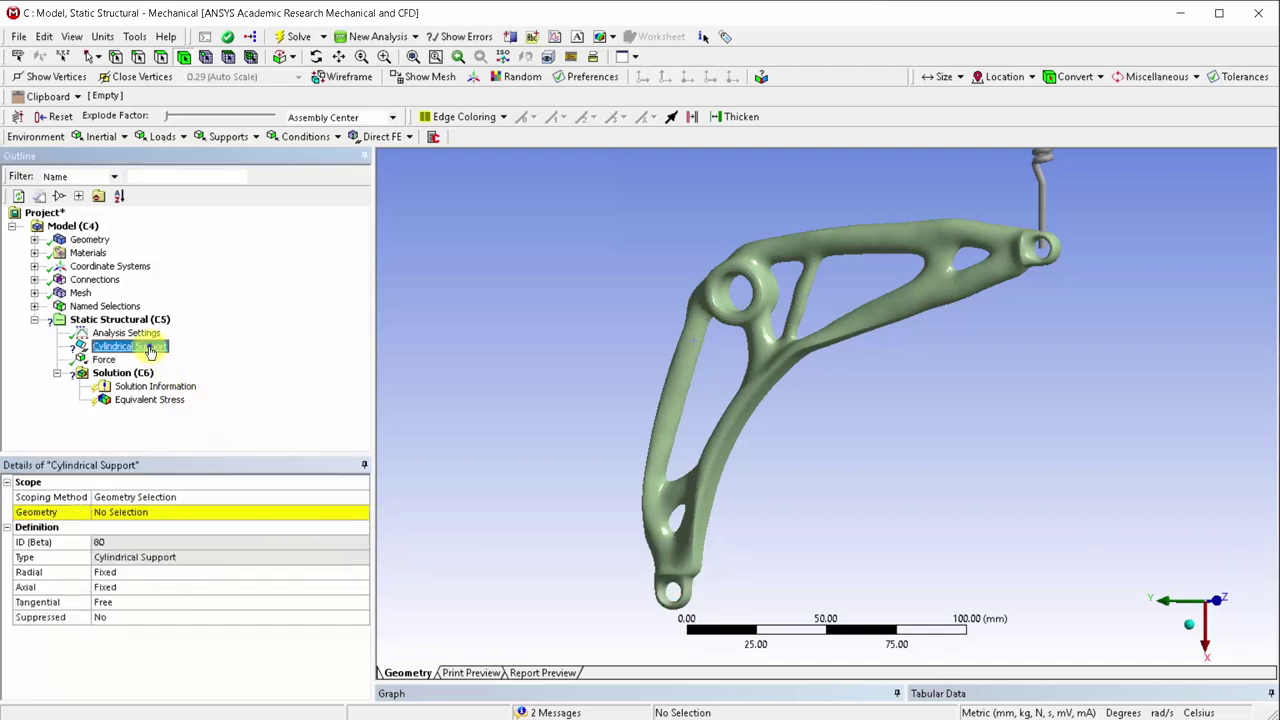
right_click(149, 348)
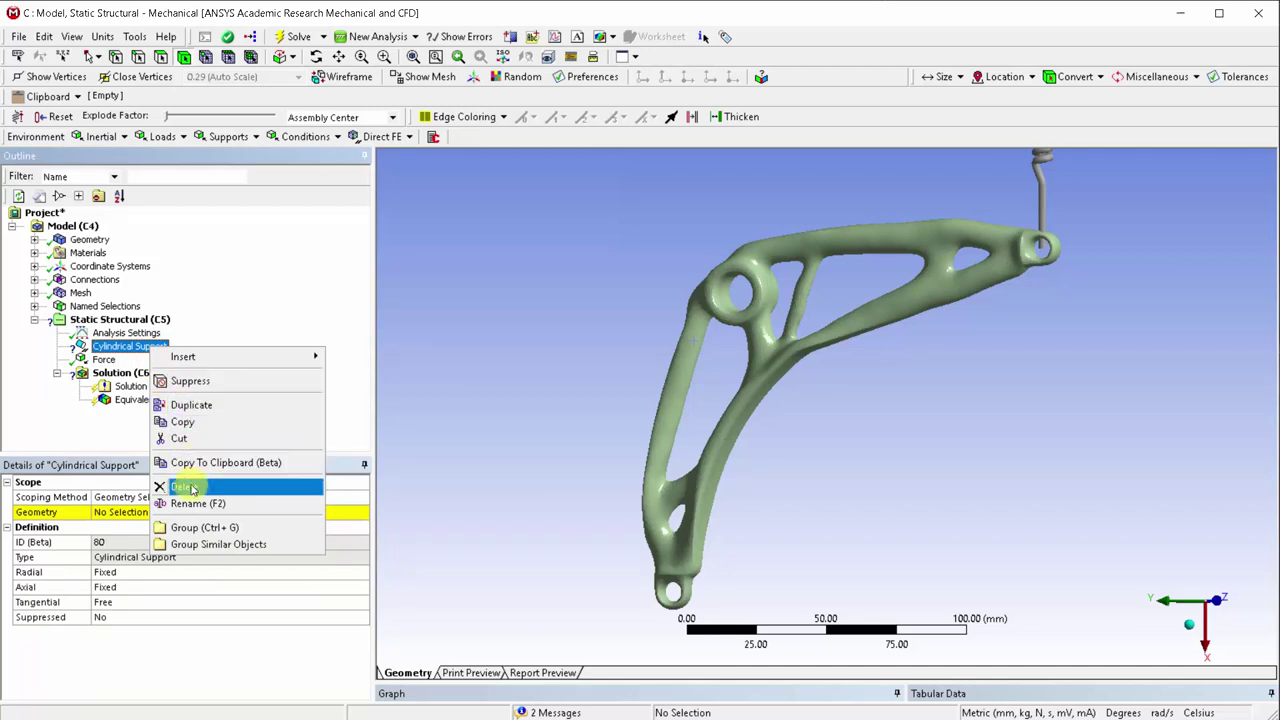
left_click(186, 488)
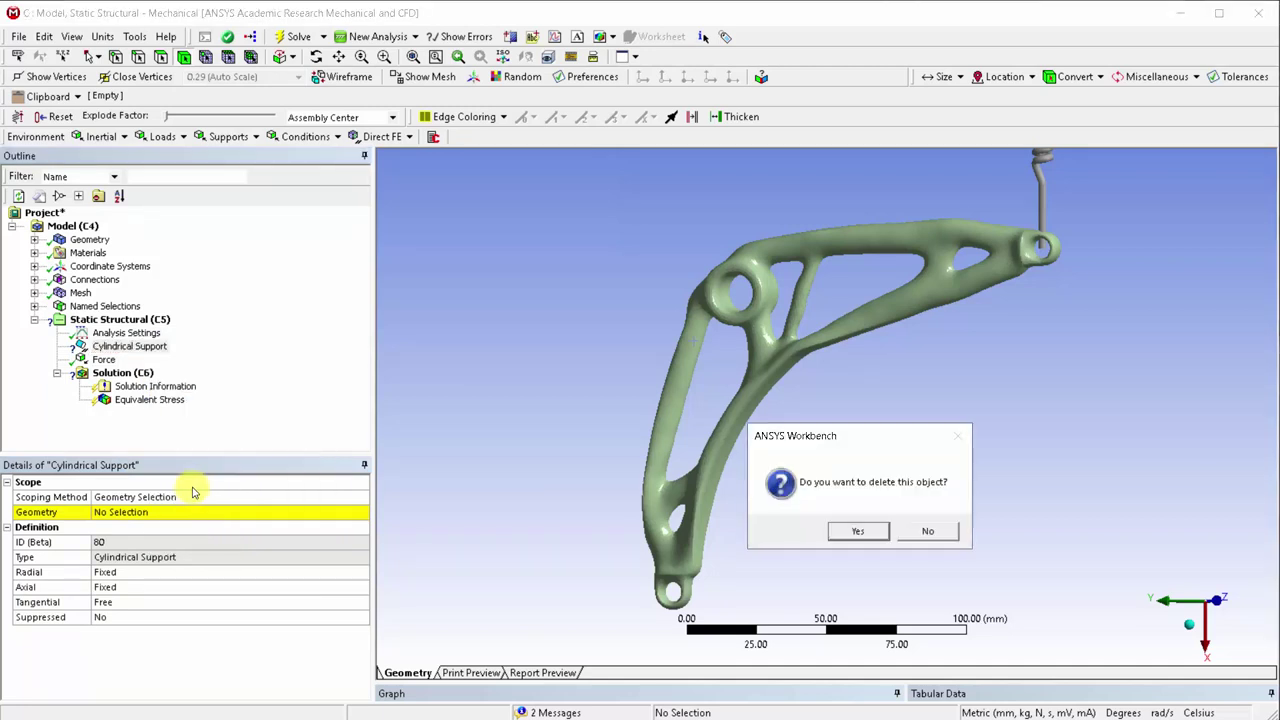
left_click(856, 531)
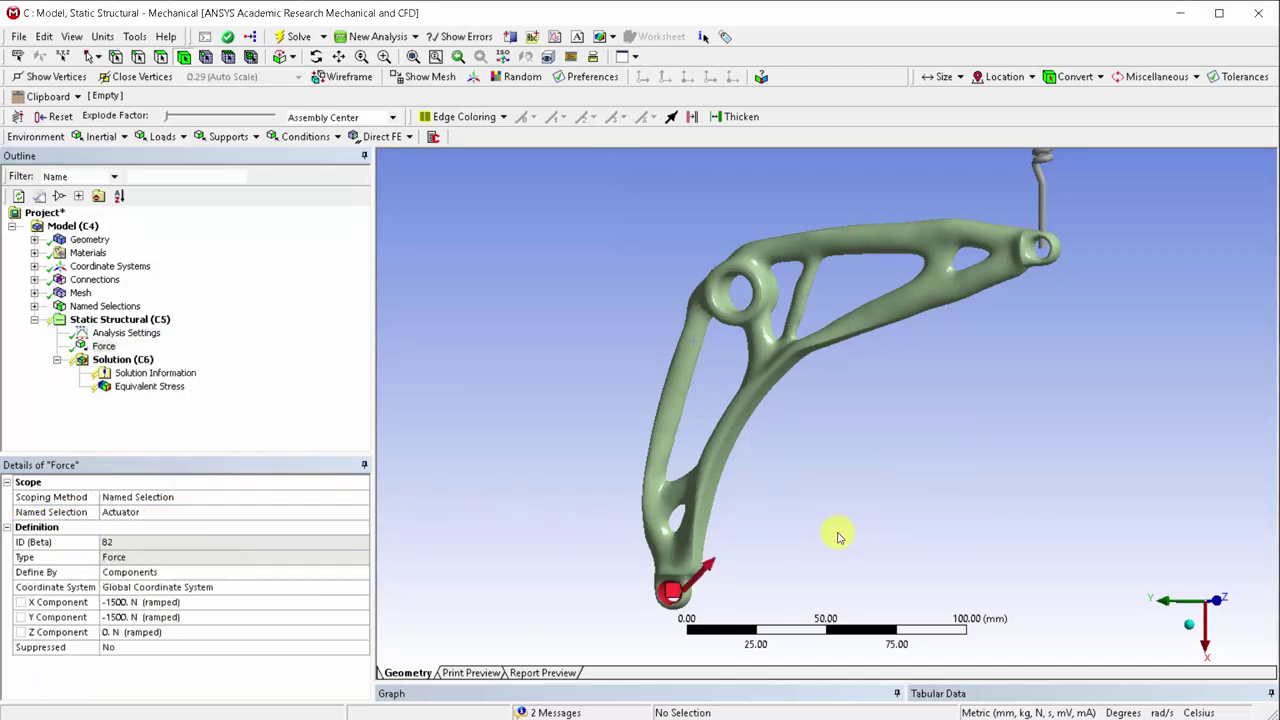
- Insert a Remote Displacement under Static Structural scoped to the Pivot named selection
left_click(115, 320)
right_click(115, 325)
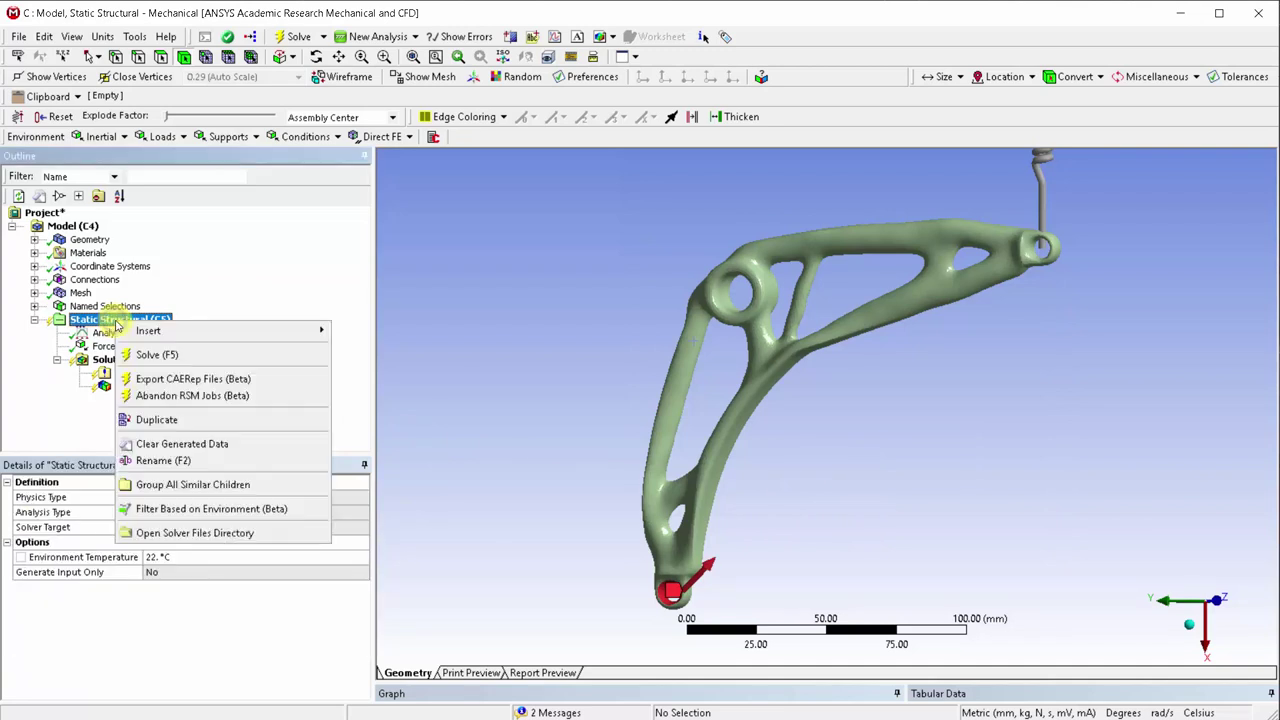
mouse_move(140, 331)
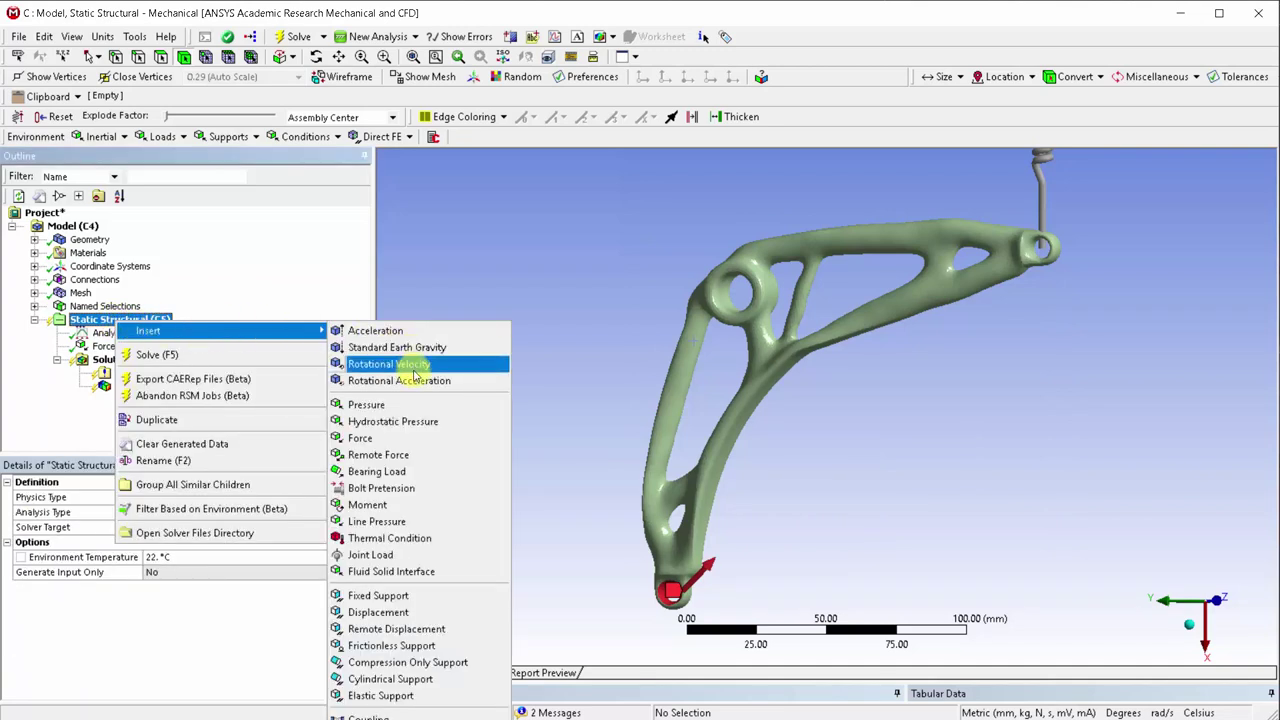
left_click(422, 632)
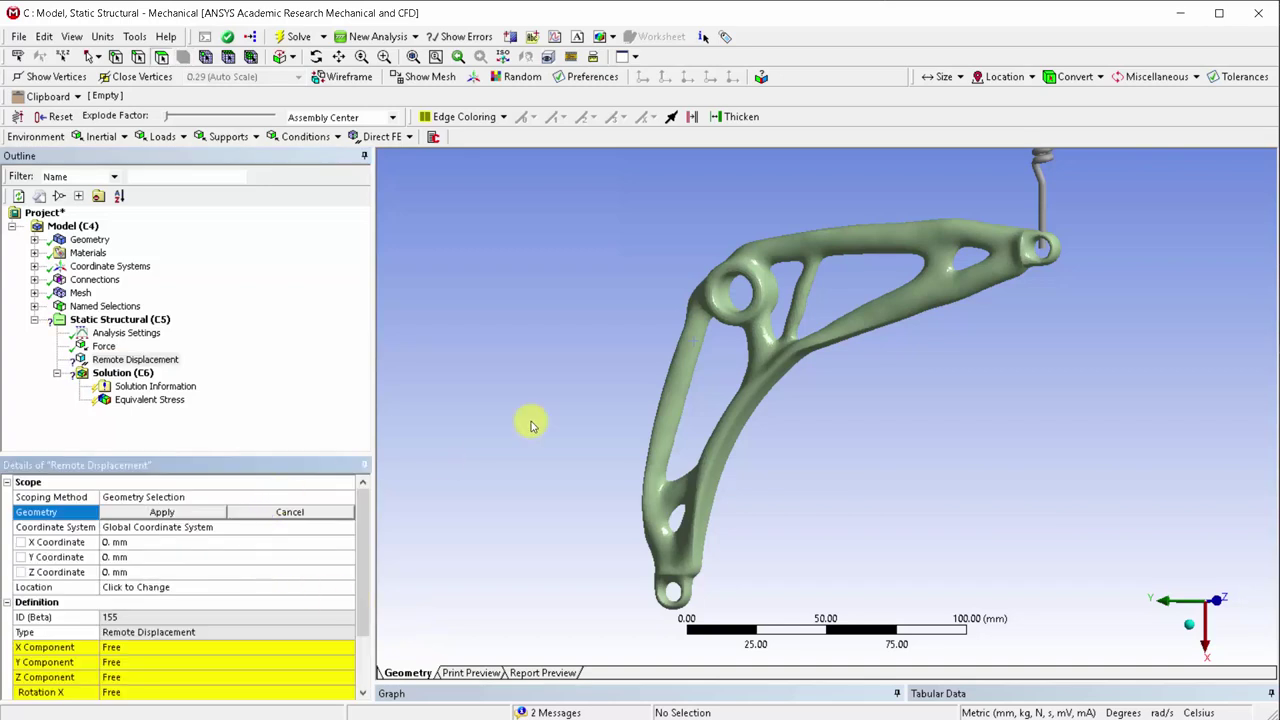
left_click(200, 497)
left_click(326, 497)
left_click(326, 522)
left_click(345, 513)
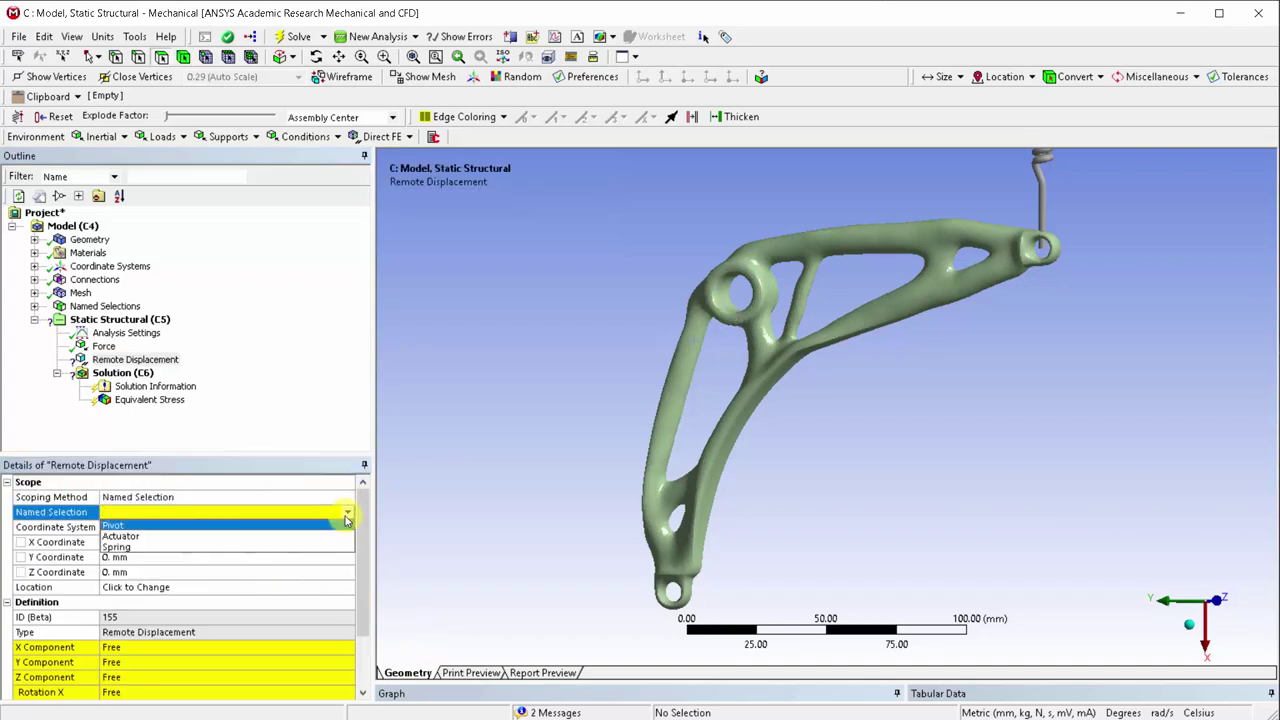
left_click(307, 535)
scroll(250, 555, "down", 2)
- Set the remote displacement's X, Y, Z components and Rotation X to 0
left_click(135, 573)
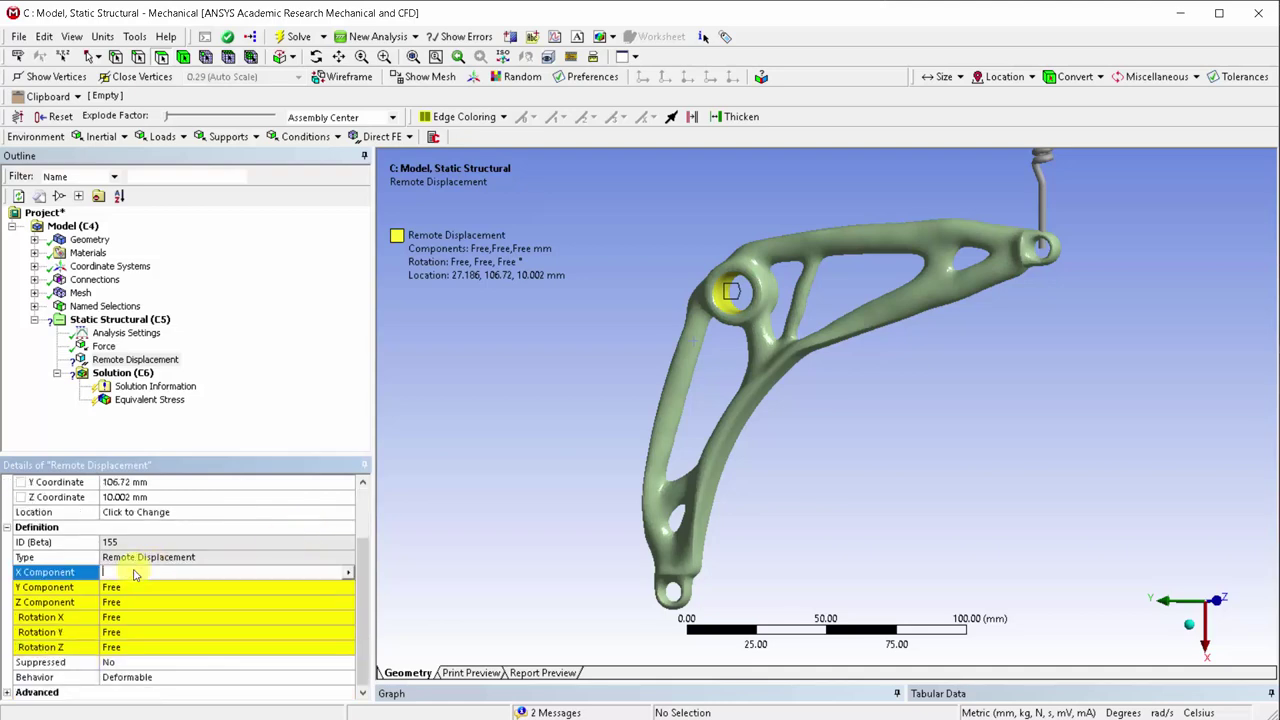
type("0")
key("Return")
type("0")
key("Return")
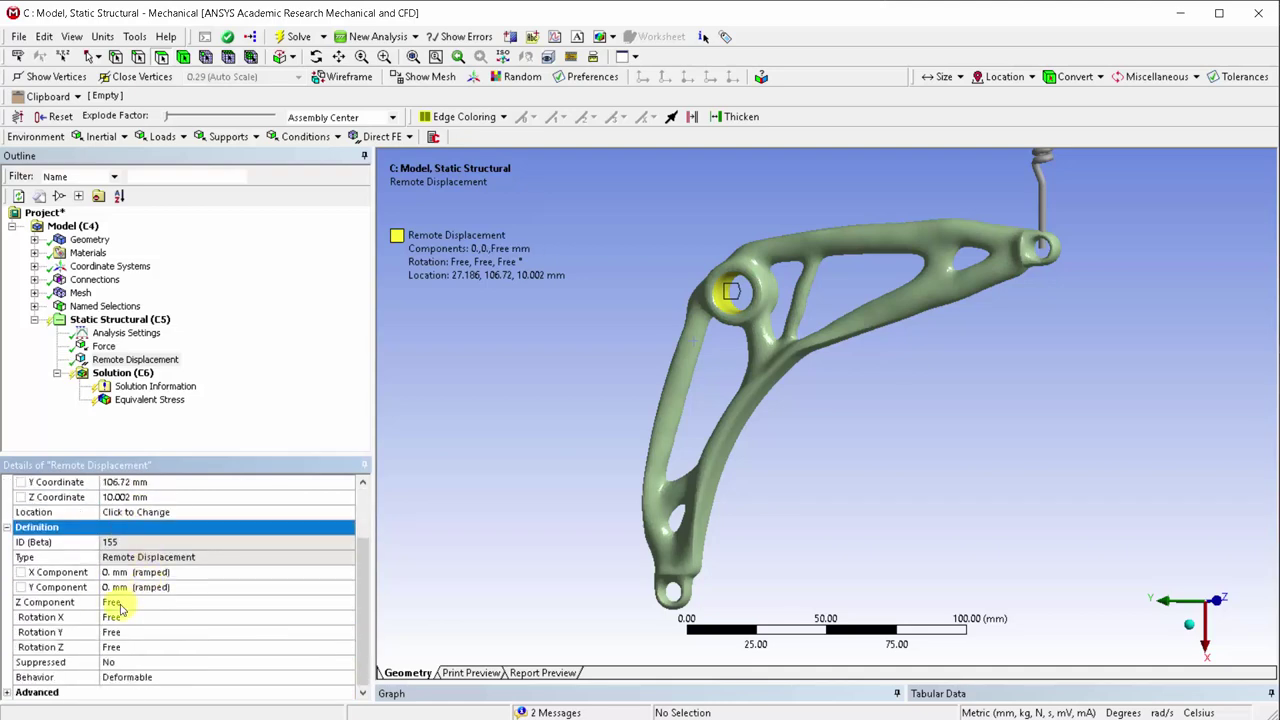
type("0")
key("Return")
type("0")
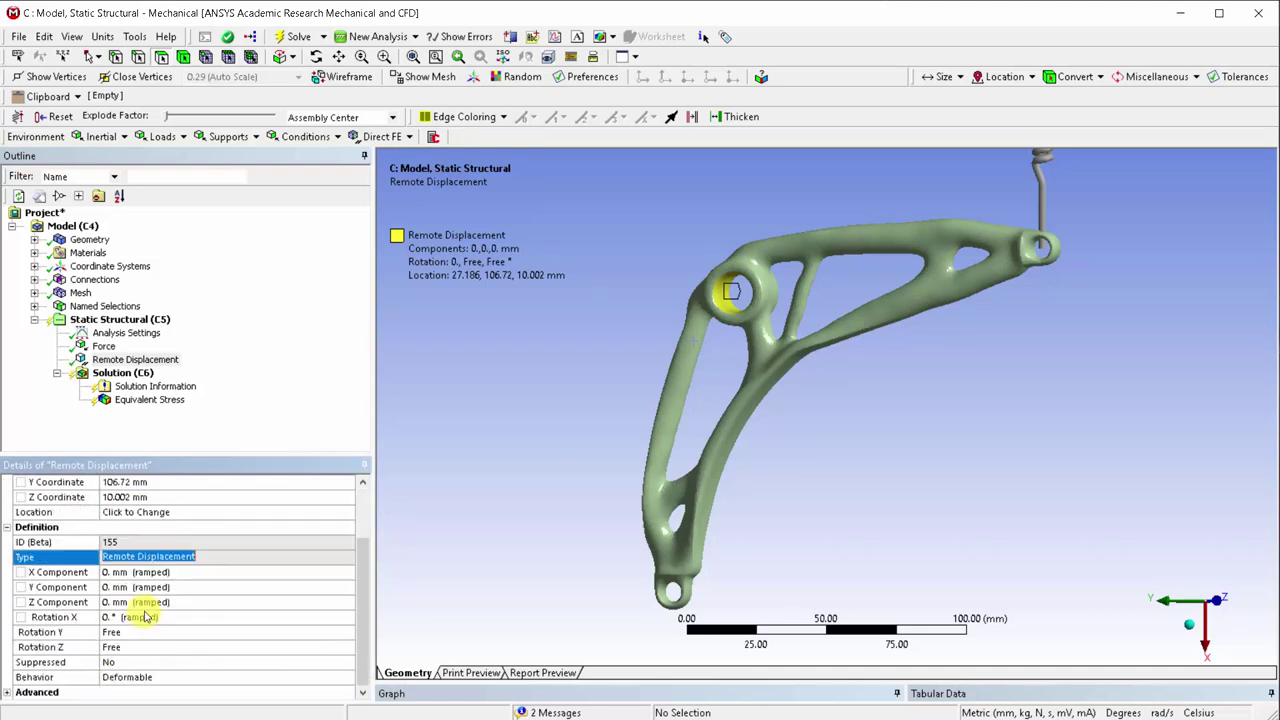
key("Return")
scroll(180, 622, "up", 3)
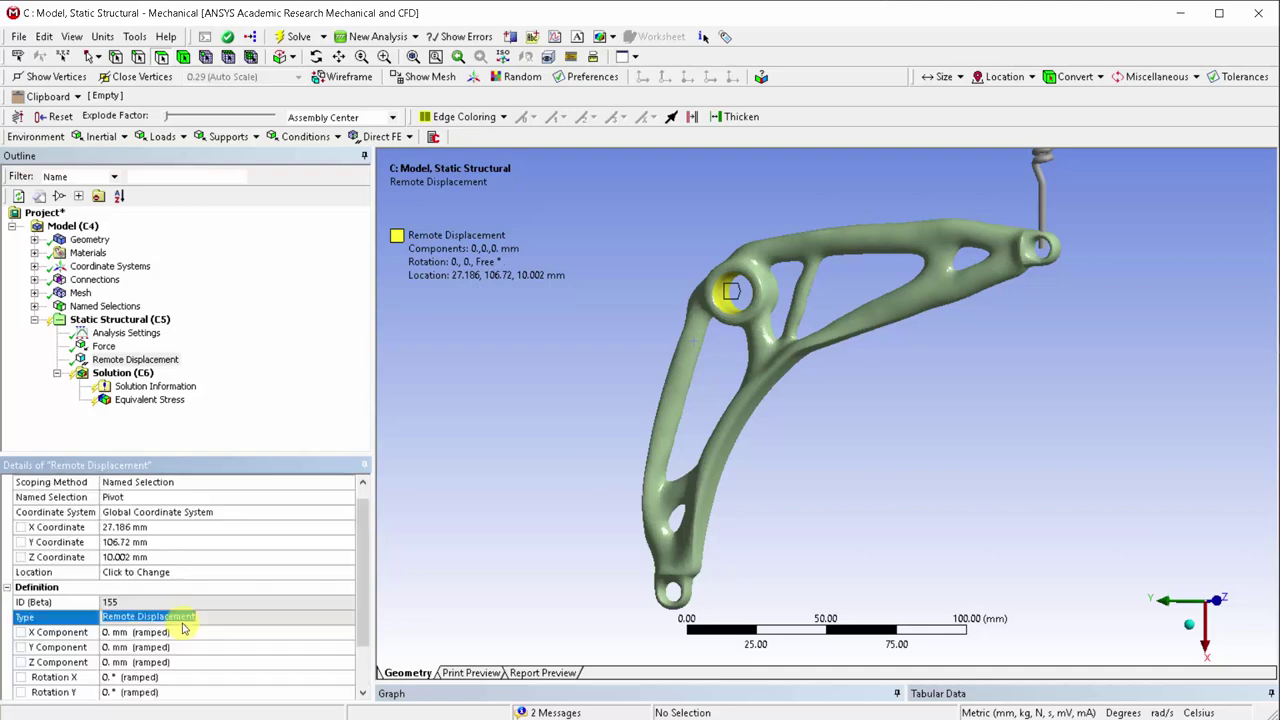
- Solve Static Structural and display Equivalent Stress, ranging 0.024949 to 157.86 MPa
left_click(35, 319)
right_click(101, 329)
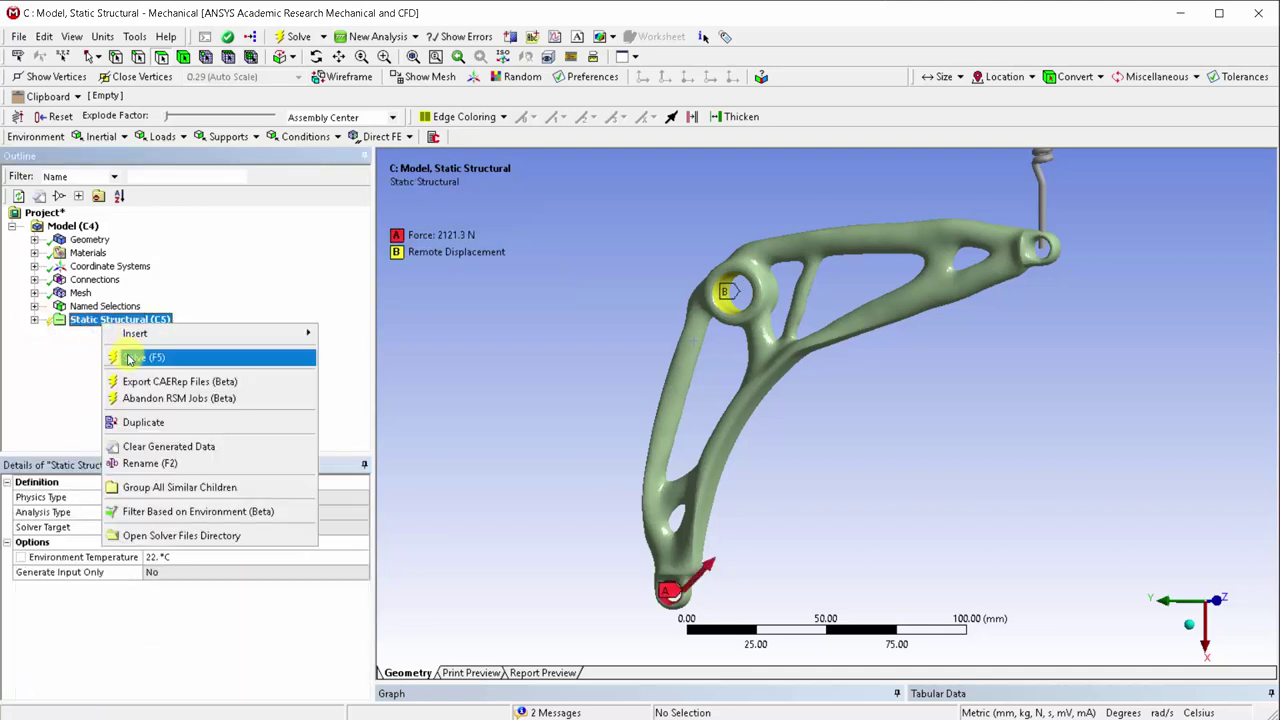
left_click(129, 358)
left_click(35, 319)
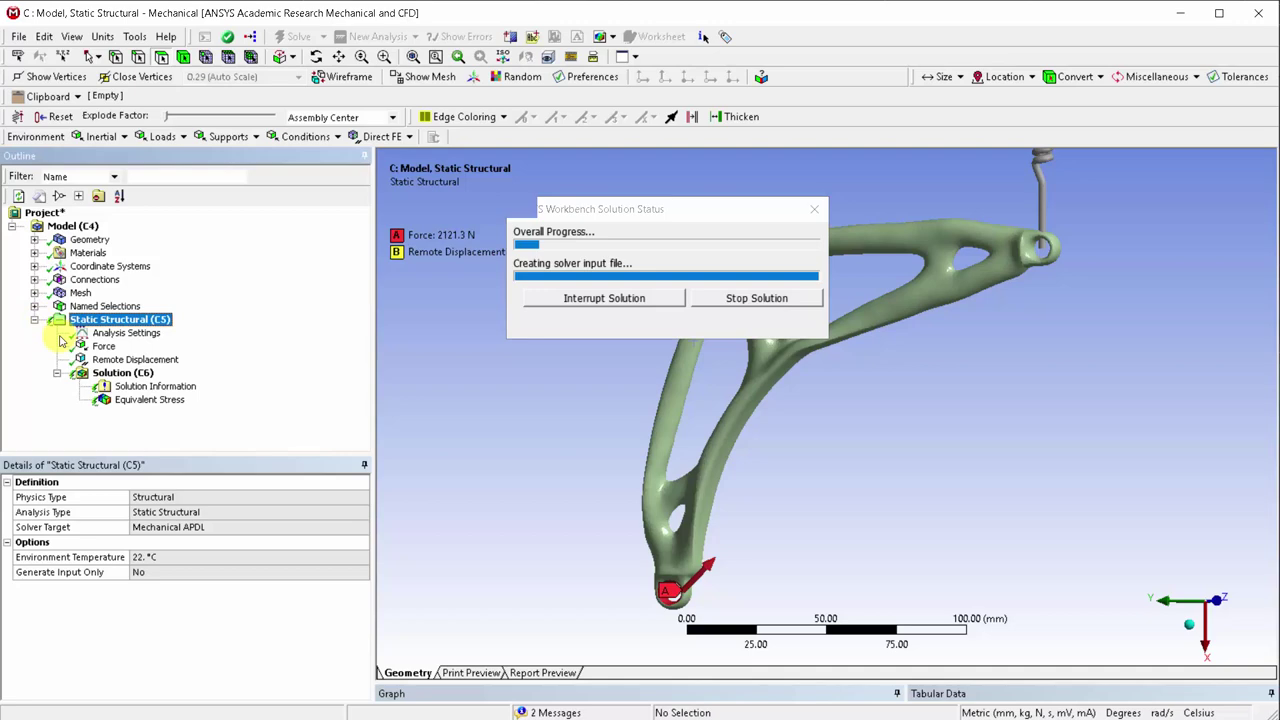
left_click(140, 400)
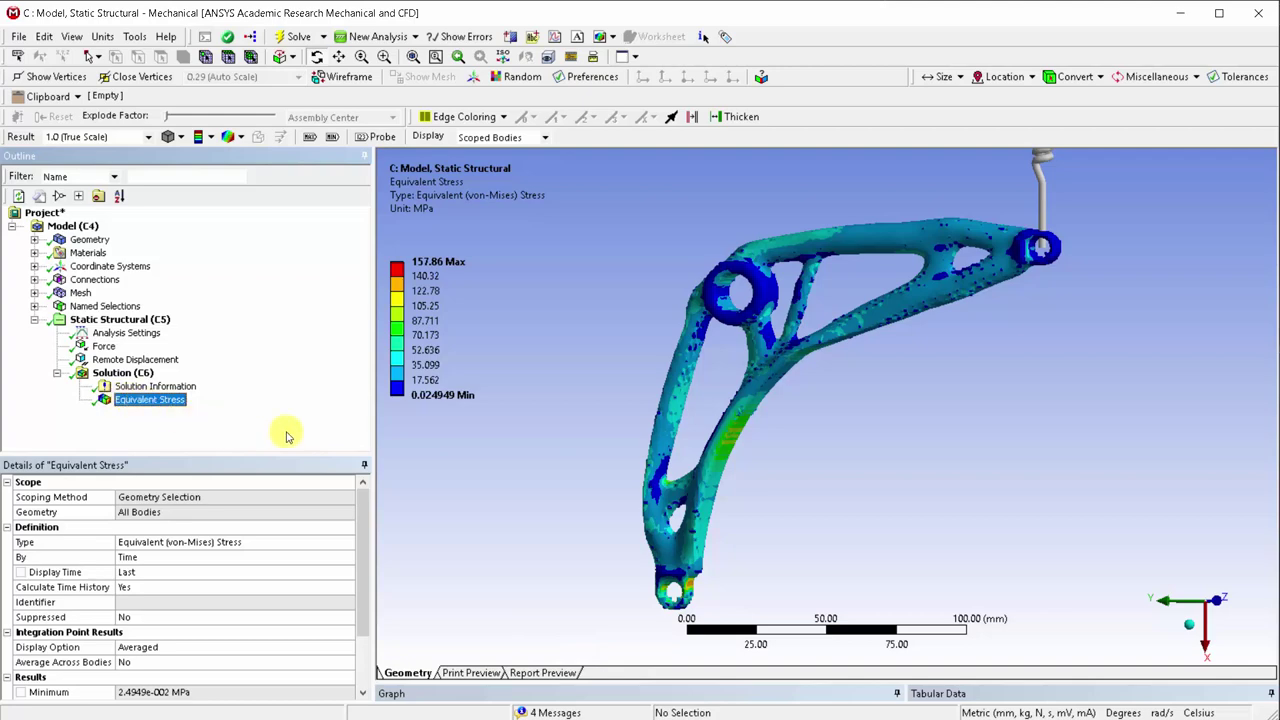
- Orbit the solved bell crank to inspect its Equivalent Stress contour from another angle
left_click_drag(1185, 544, 863, 491)
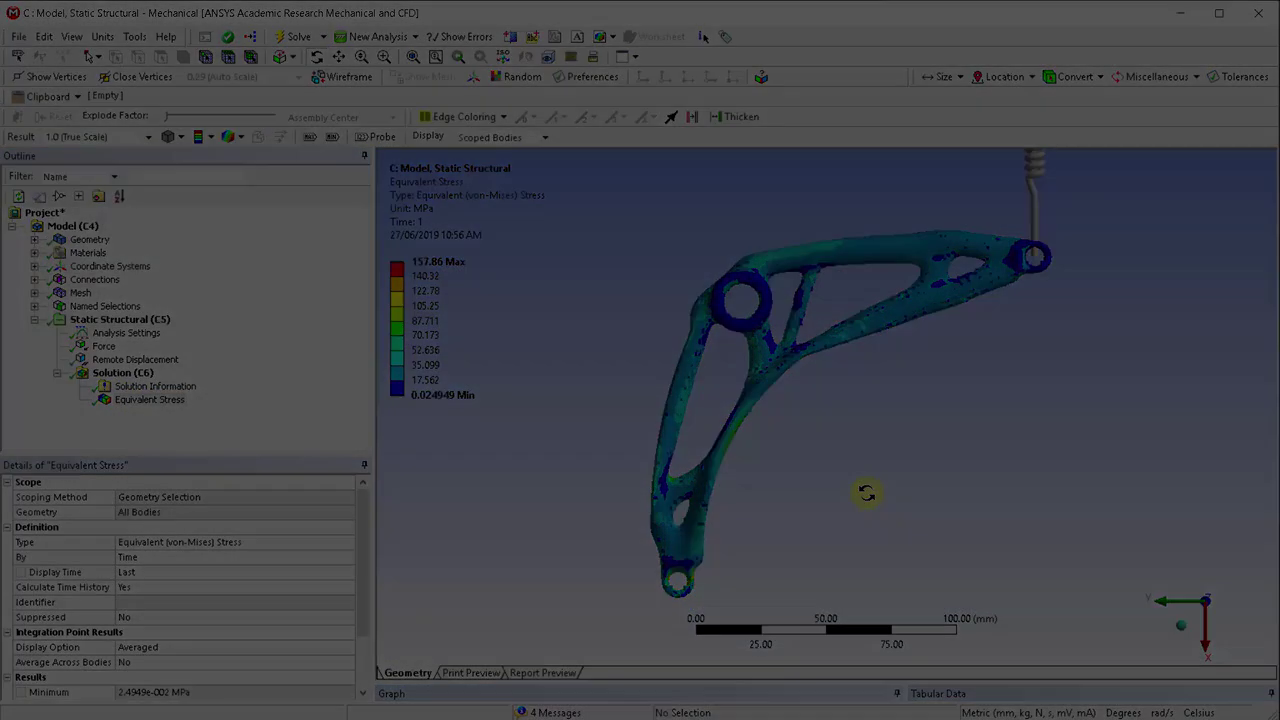